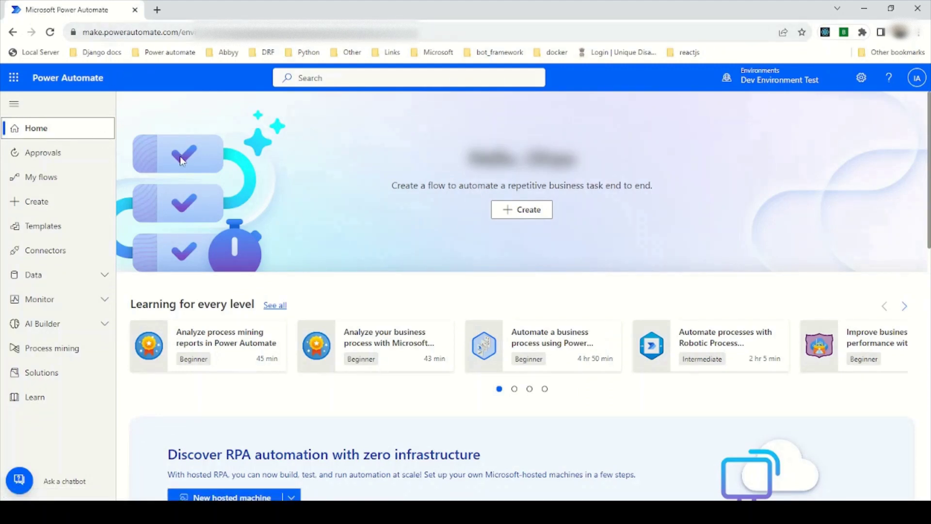
Start a new solution and set its display name to Demo_environment_variables.
left_click(54, 374)
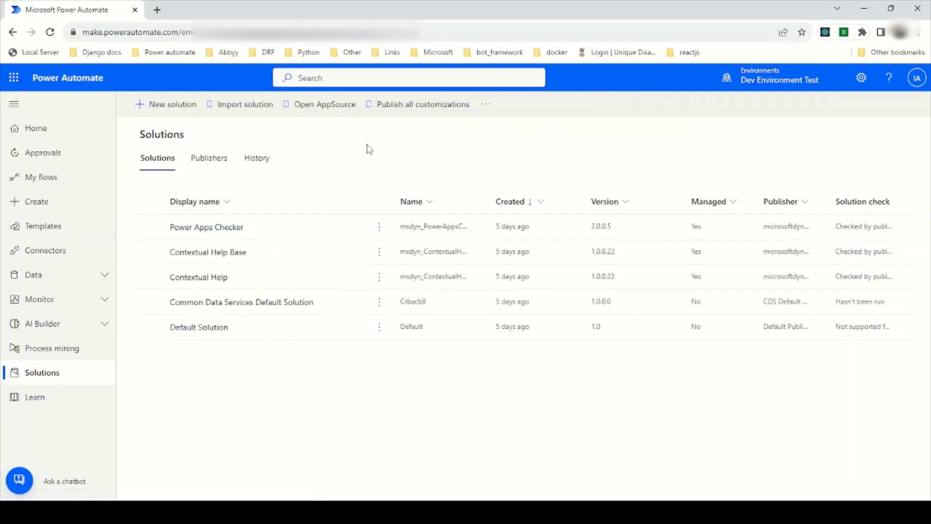
left_click(158, 109)
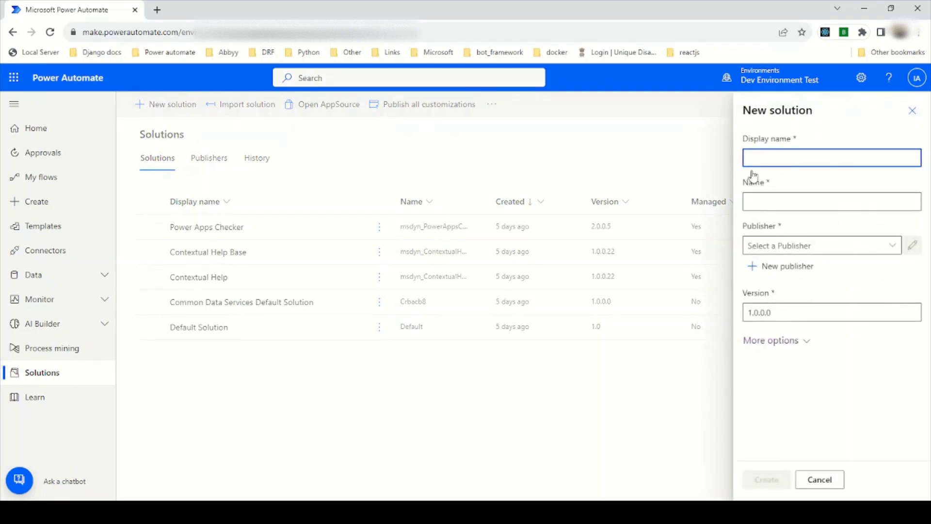
type("Demo_environmen")
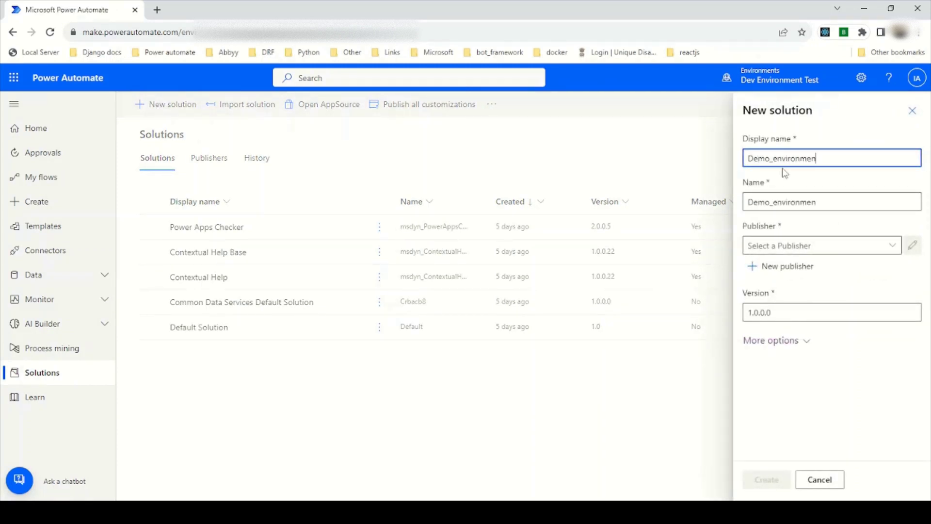
type("t_variables")
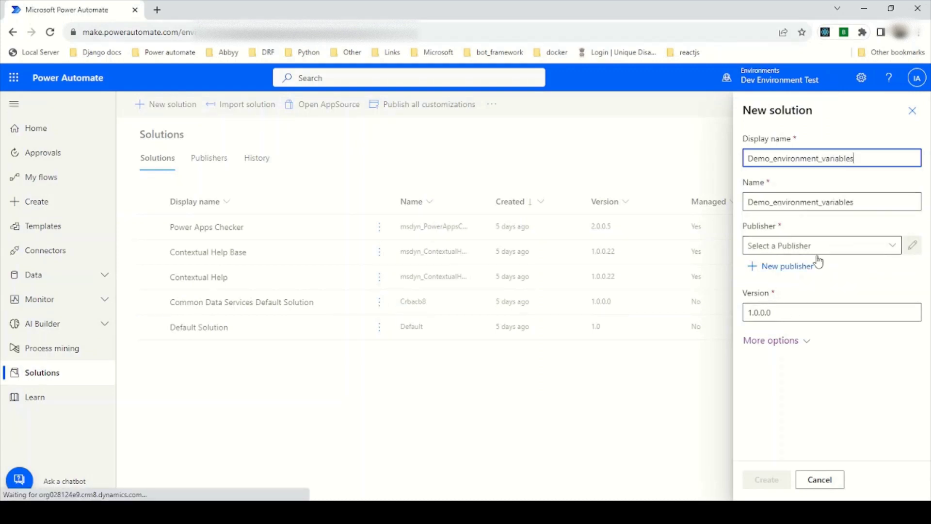
Start a new publisher for the solution with display name "Env Variables" and name "env_variables".
left_click(790, 265)
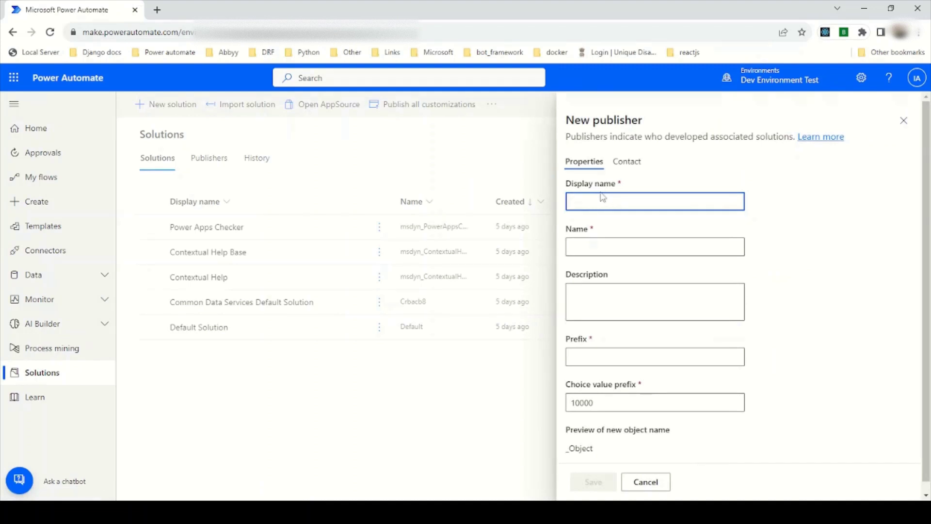
type("env_variales")
key("ctrl+a")
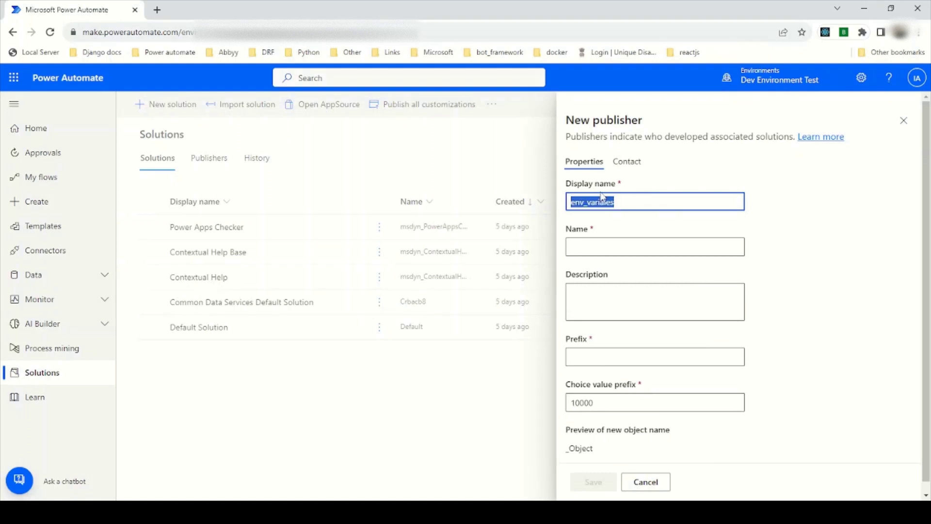
type("Env Vaiab")
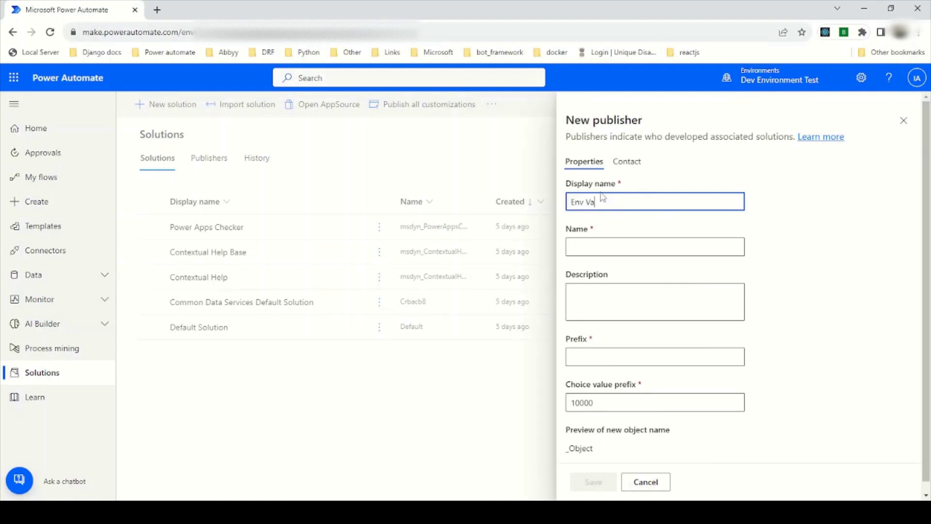
key("BackSpace")
key("BackSpace")
key("BackSpace")
type("riables")
key("Tab")
type("env_")
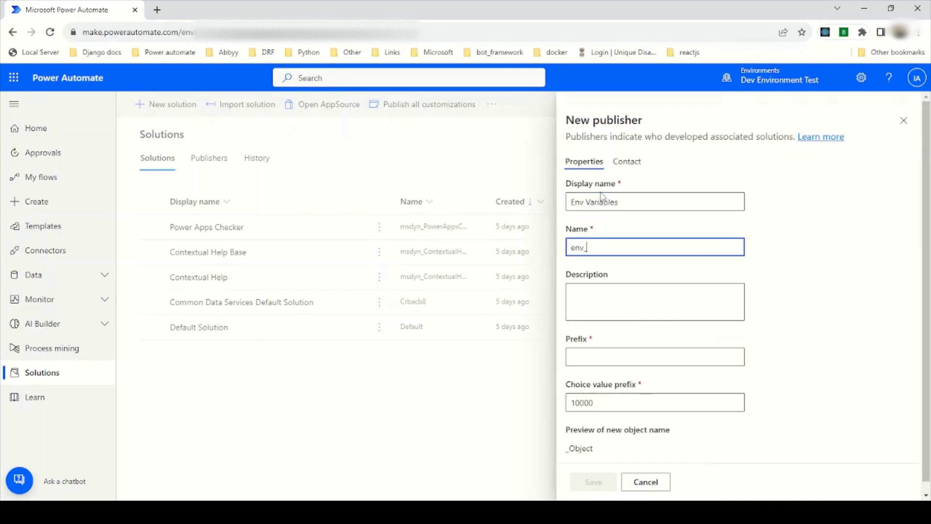
type("variables")
key("Tab")
key("Tab")
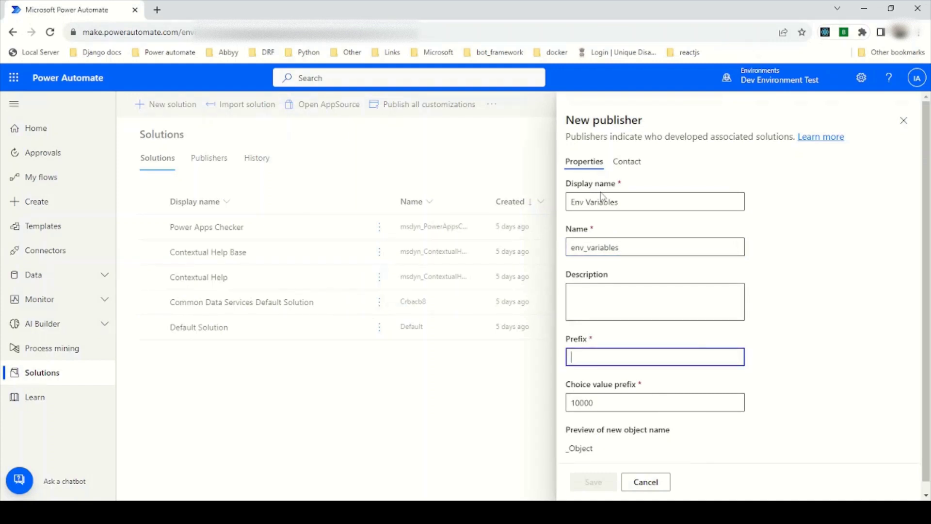
Set the publisher's prefix to "envvar" and save the publisher.
type("env")
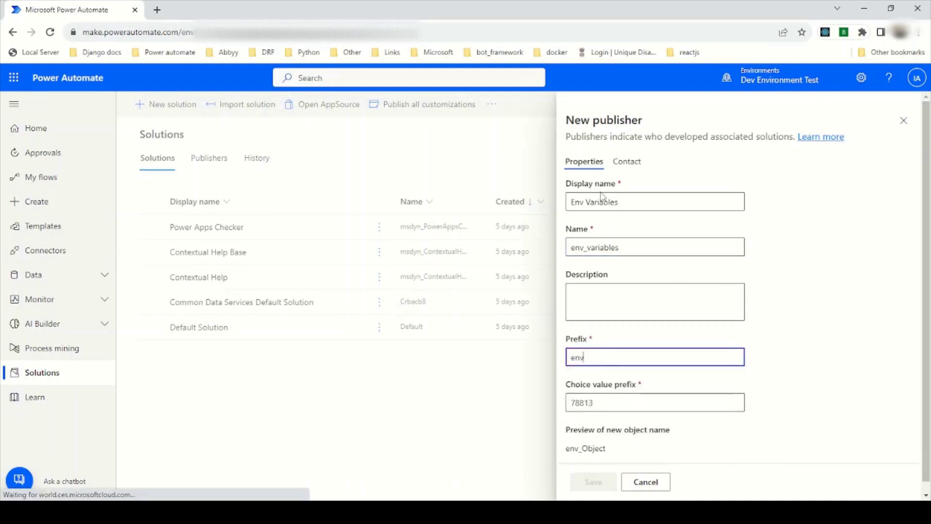
type("_vari")
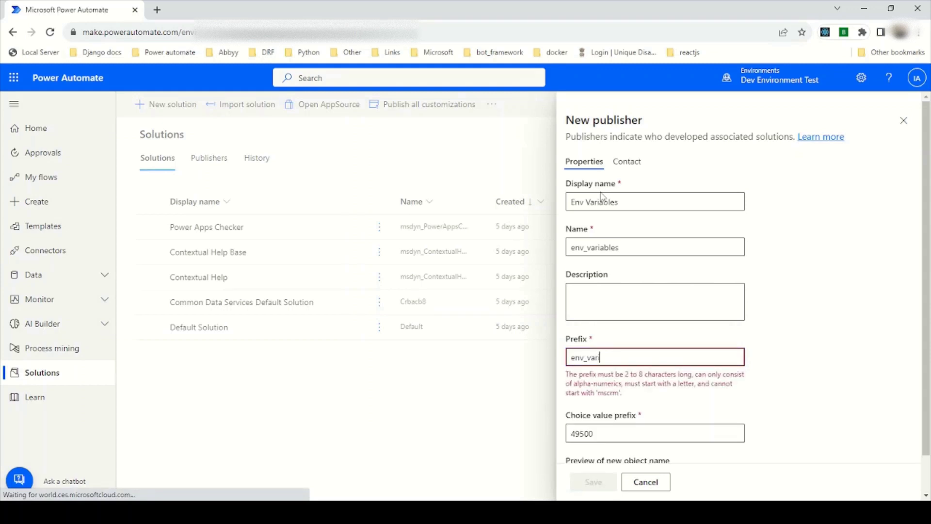
key("BackSpace")
key("BackSpace")
key("BackSpace")
key("BackSpace")
key("BackSpace")
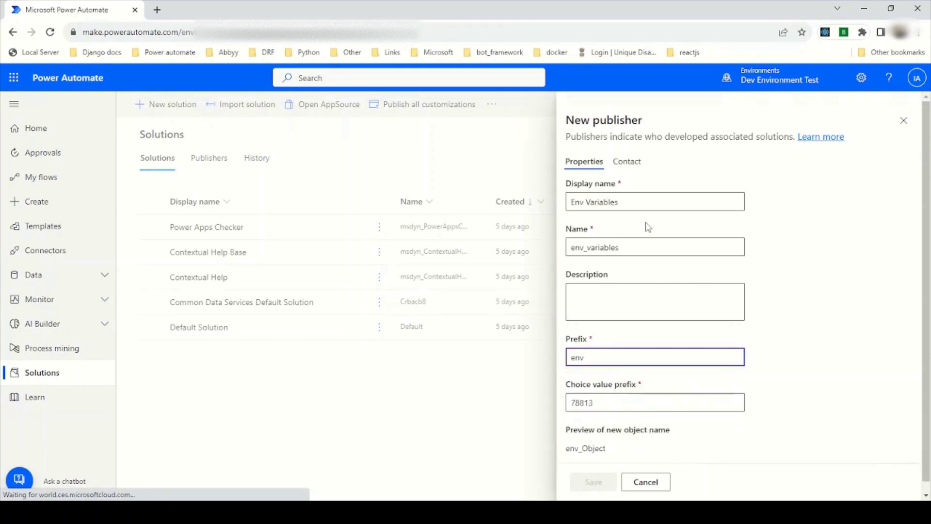
type("vari")
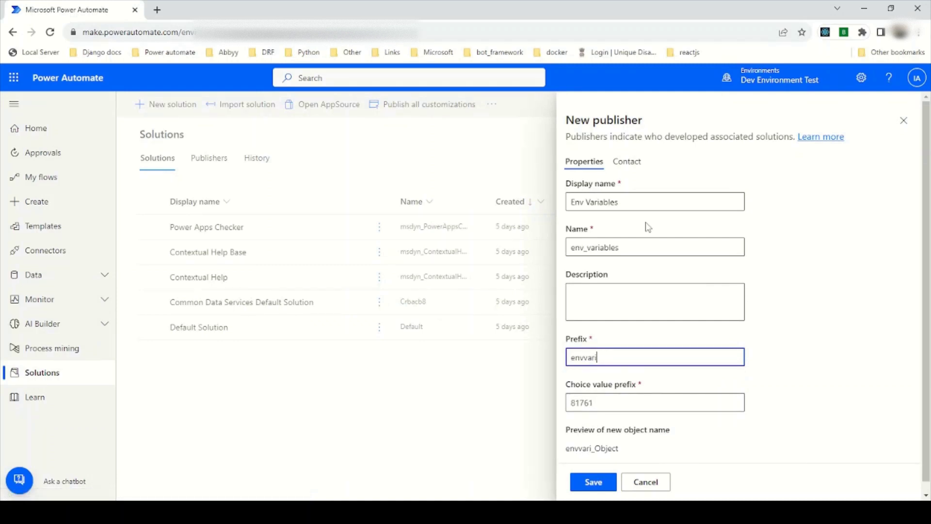
key("BackSpace")
left_click(592, 482)
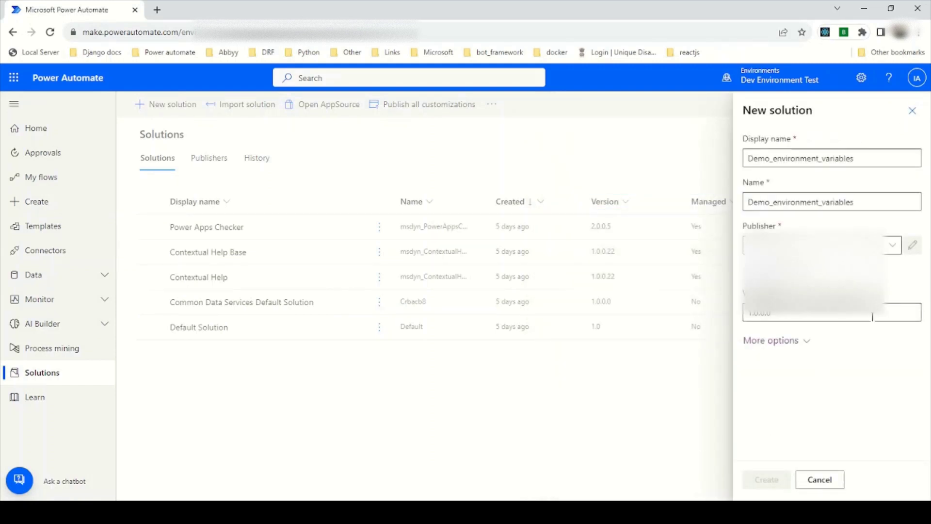
Choose the newly added publisher for the Demo_environment_variables solution and create the solution.
left_click(894, 249)
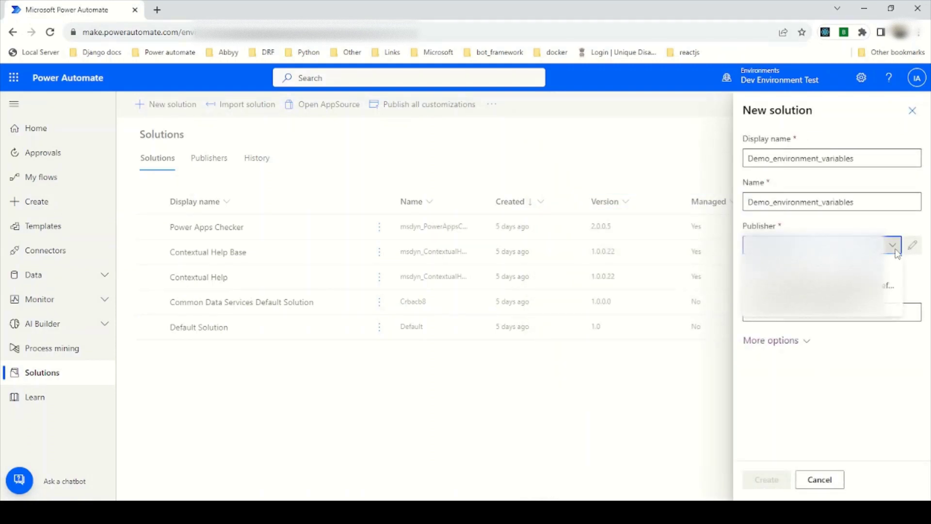
left_click(816, 314)
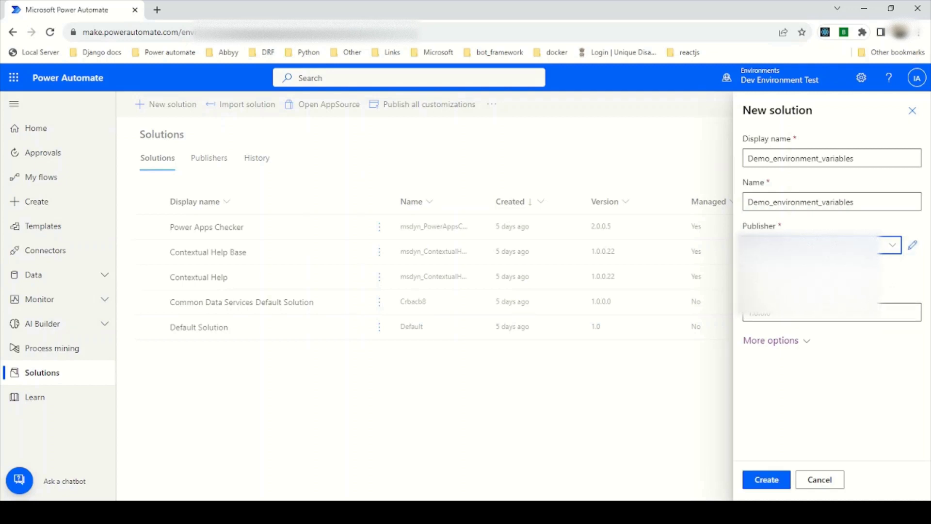
left_click(771, 480)
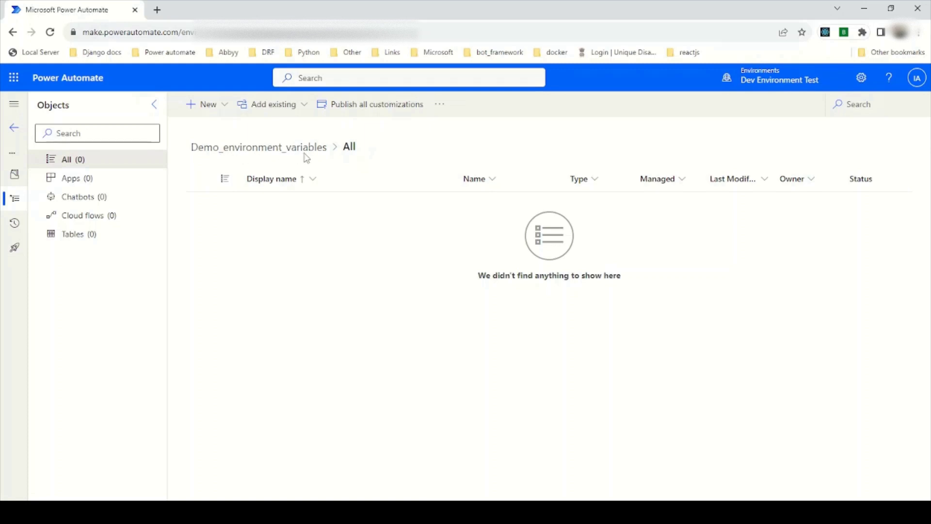
Start a new environment variable in the solution named "project details" with description "Test description" and data type JSON.
left_click(228, 114)
mouse_move(242, 285)
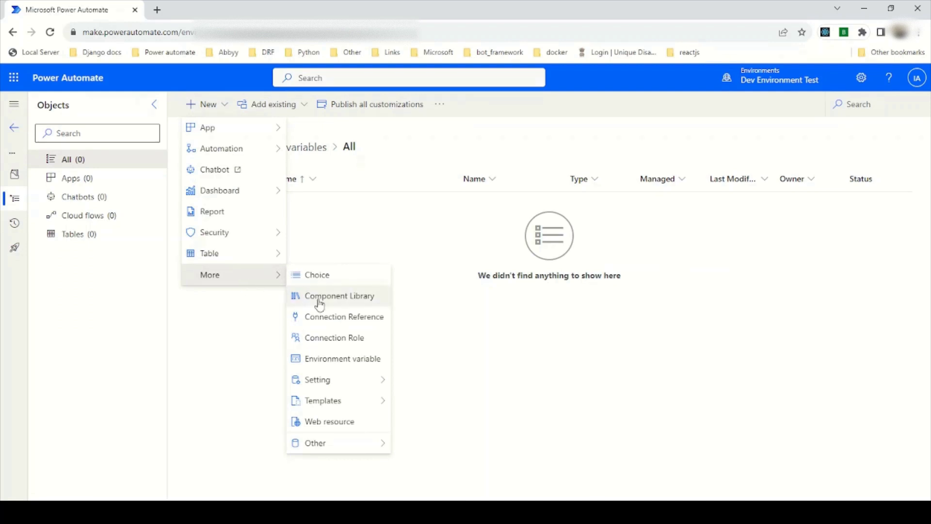
left_click(331, 360)
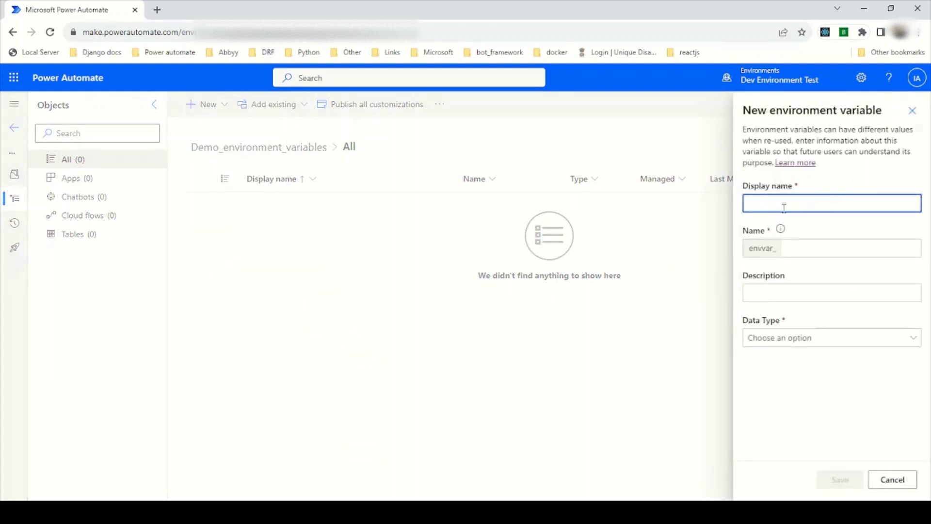
type("proje")
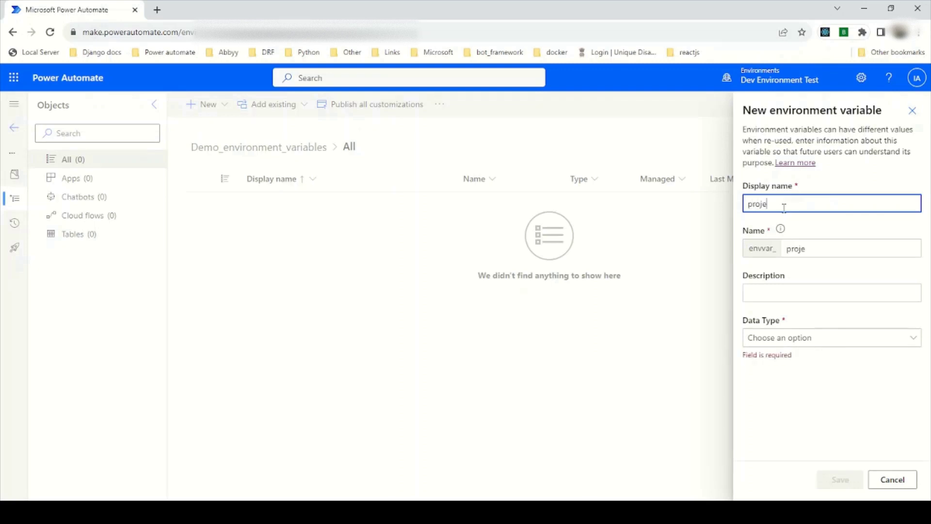
type("ct details")
left_click(796, 300)
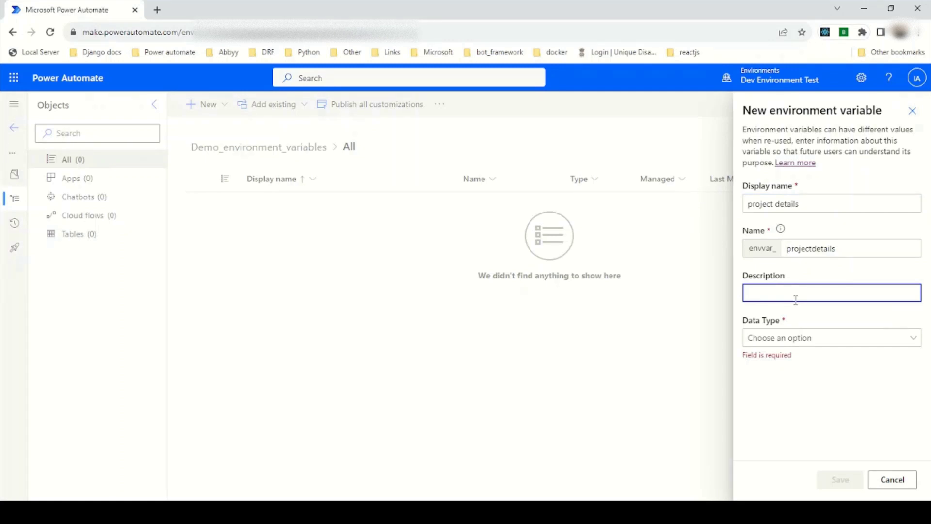
type("Test description")
left_click(914, 341)
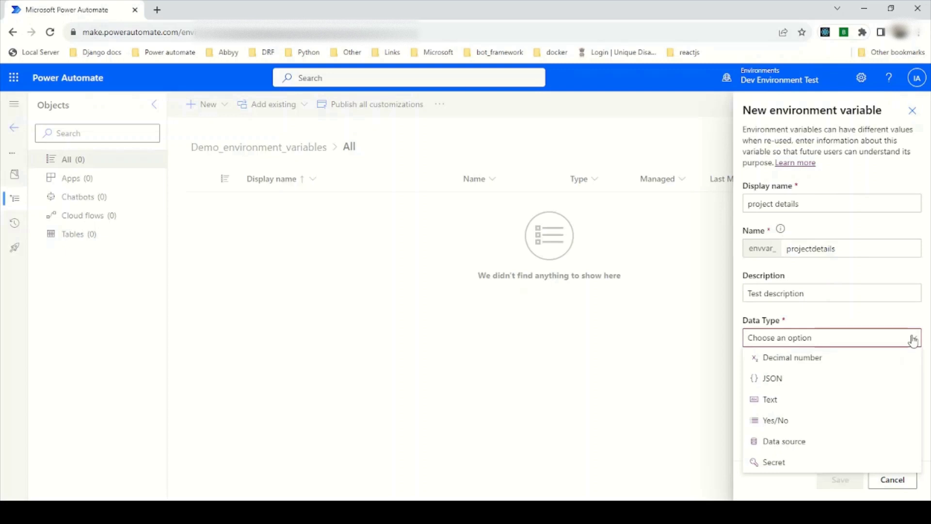
left_click(800, 384)
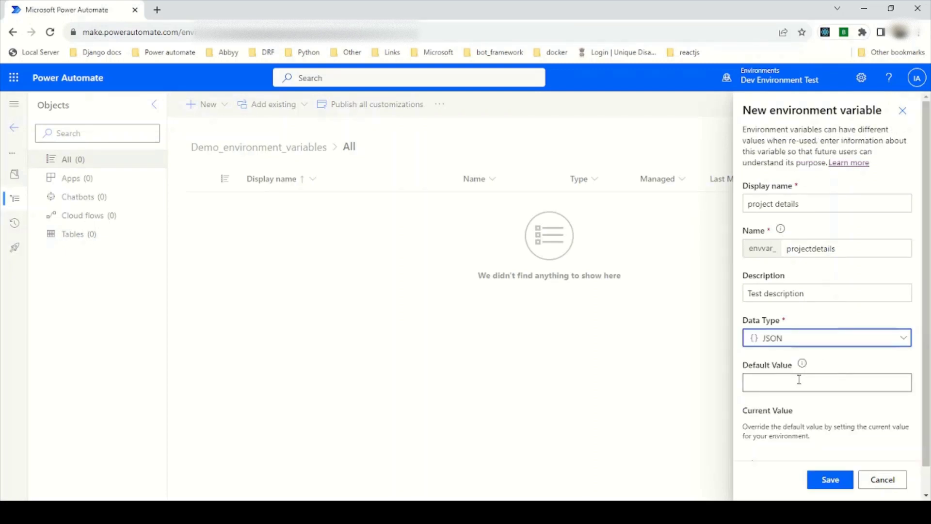
Copy the whole project JSON from New document 1 in JSON Editor Online and paste it as the variable's default value in Power Automate.
left_click(776, 384)
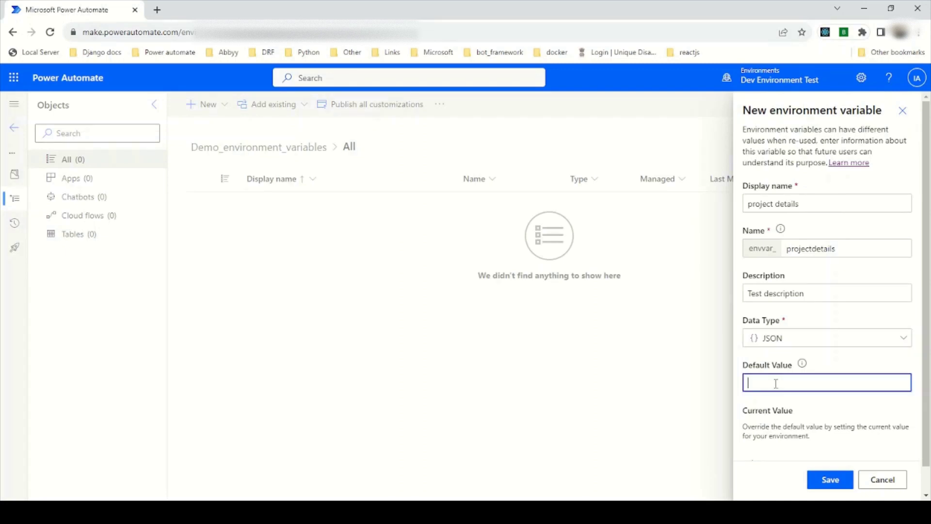
key("alt+Tab")
key("alt+Tab")
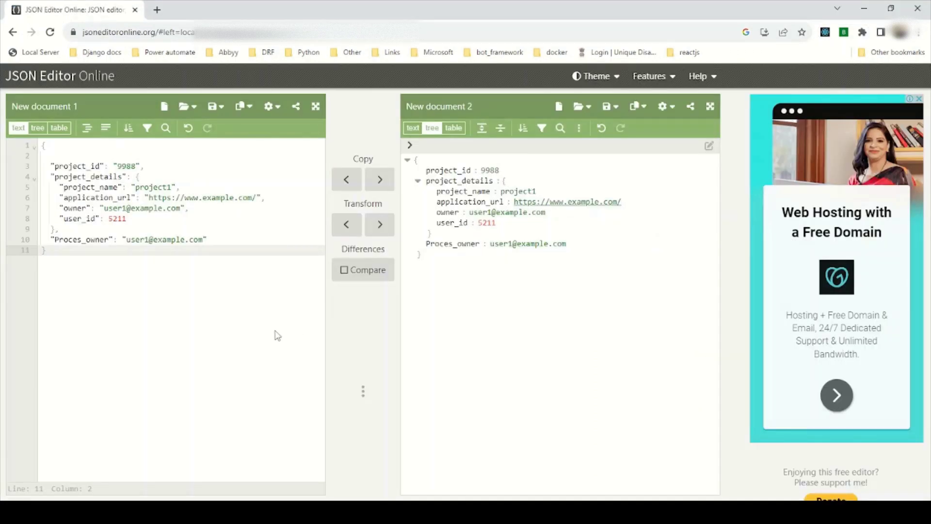
left_click_drag(44, 250, 34, 147)
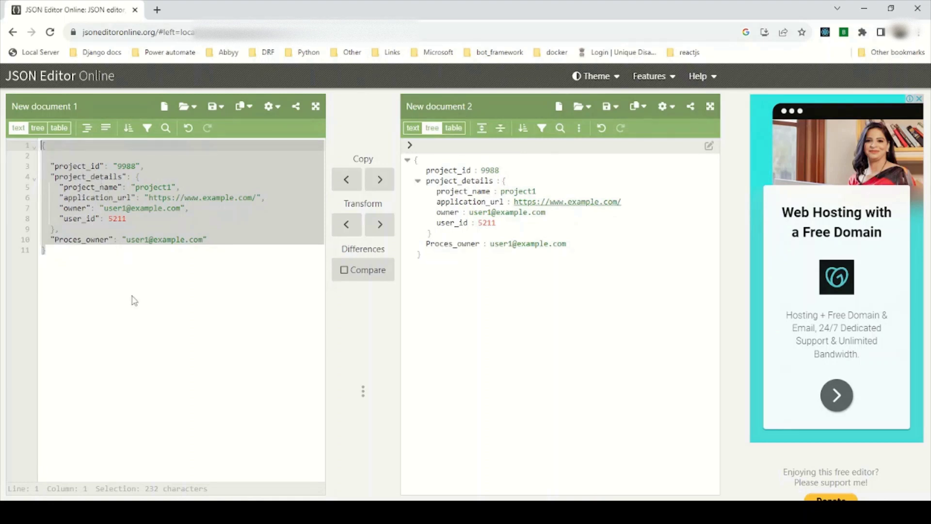
key("alt+Tab")
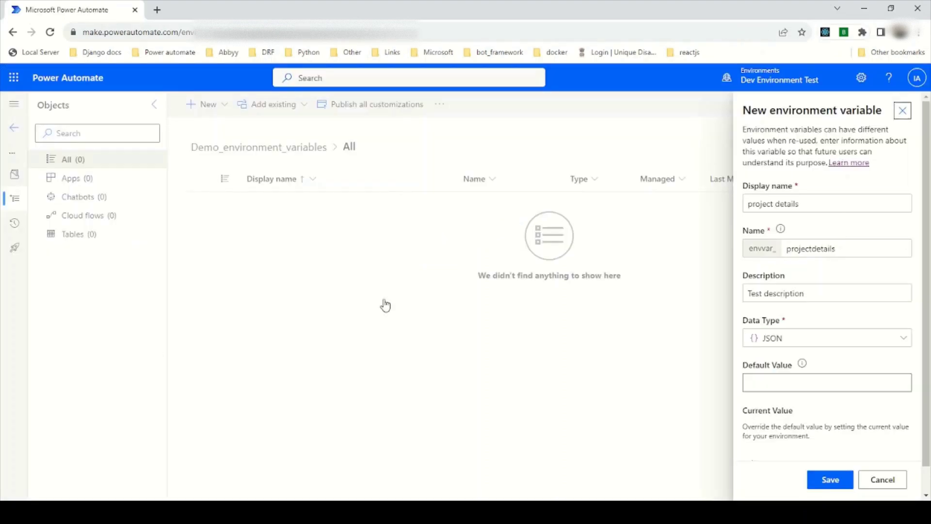
left_click(795, 386)
key("ctrl+v")
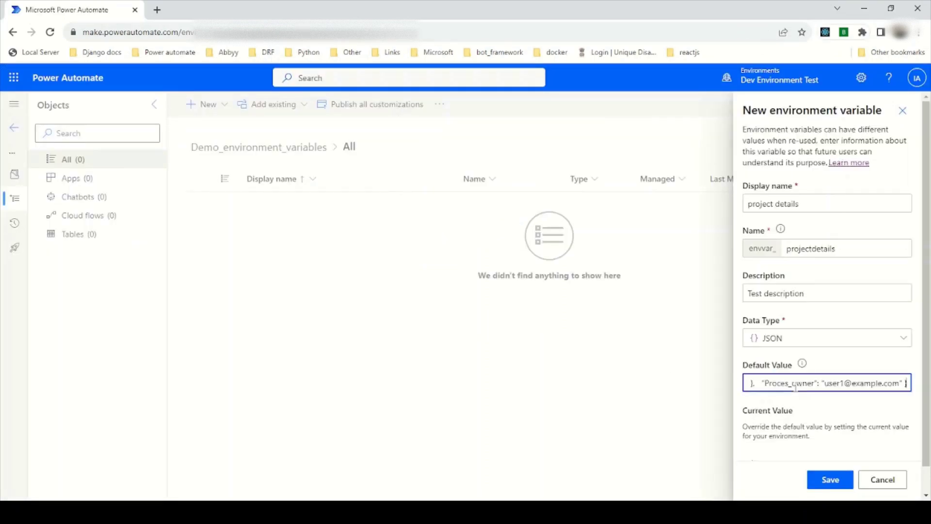
Paste the same project JSON as the variable's current value and save the environment variable.
scroll(800, 404, "down", 1)
left_click(796, 437)
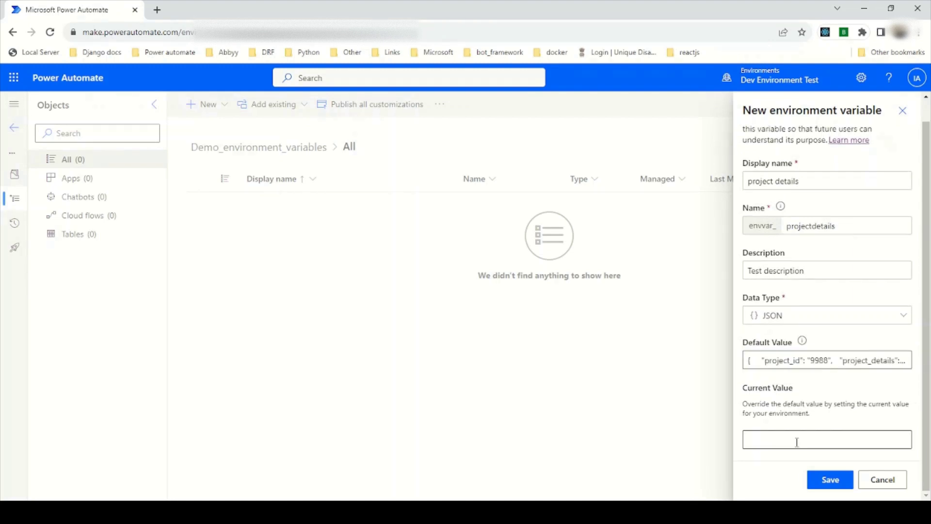
left_click(797, 442)
key("ctrl+v")
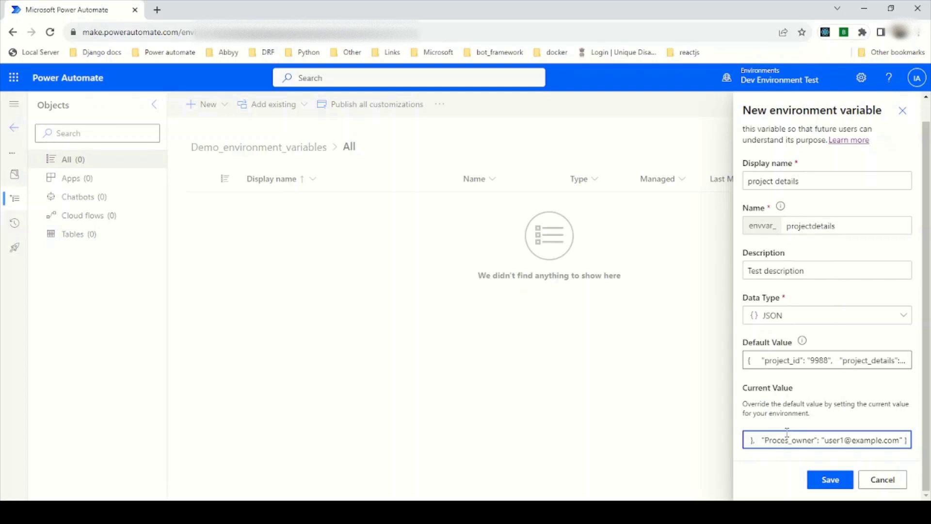
left_click(830, 480)
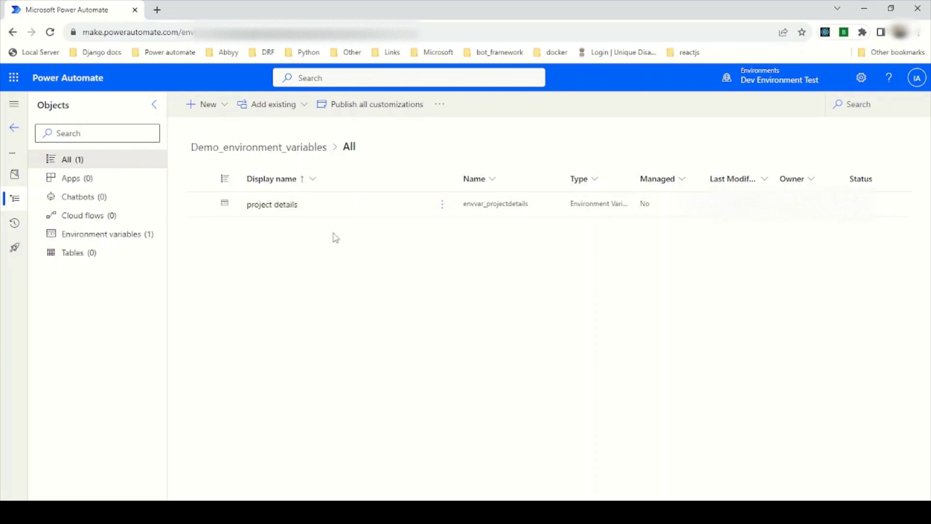
Create an instant cloud flow named "Read environment values" in the solution, using the "Manually trigger a flow" trigger.
left_click(224, 111)
mouse_move(241, 148)
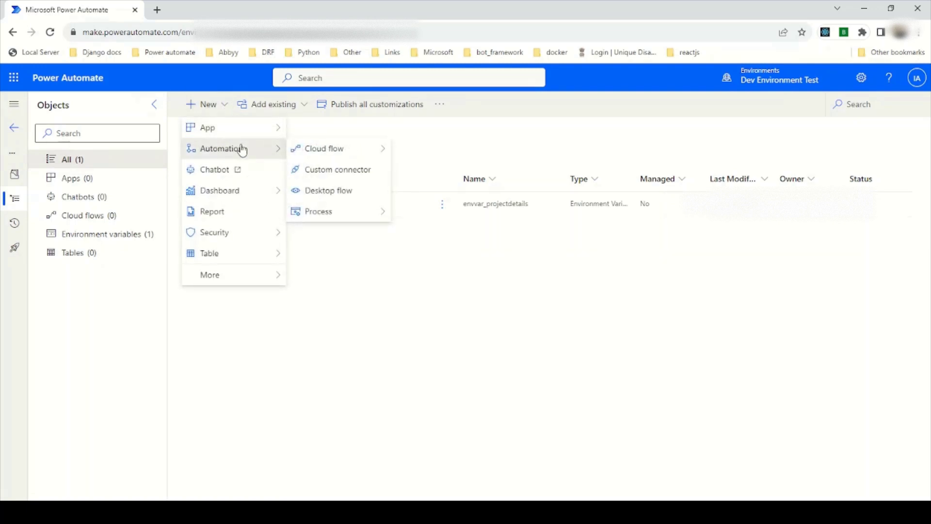
mouse_move(316, 154)
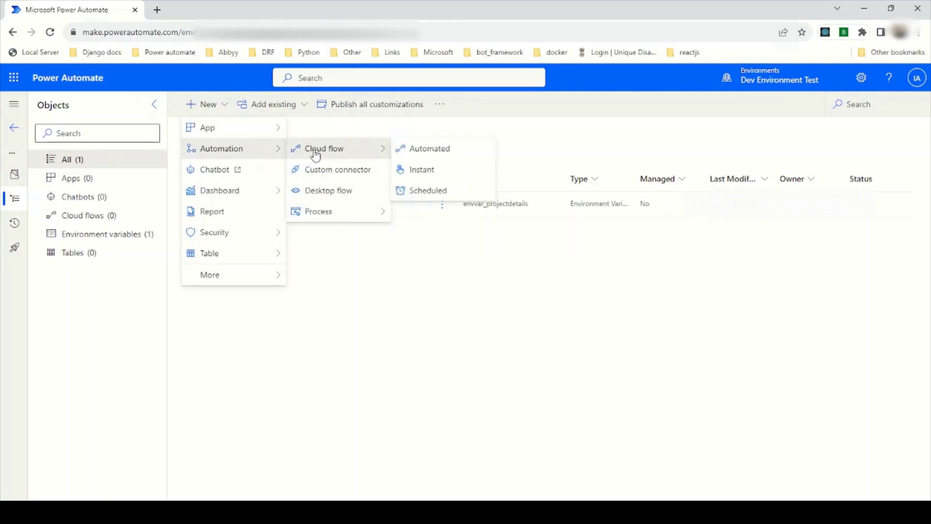
left_click(430, 174)
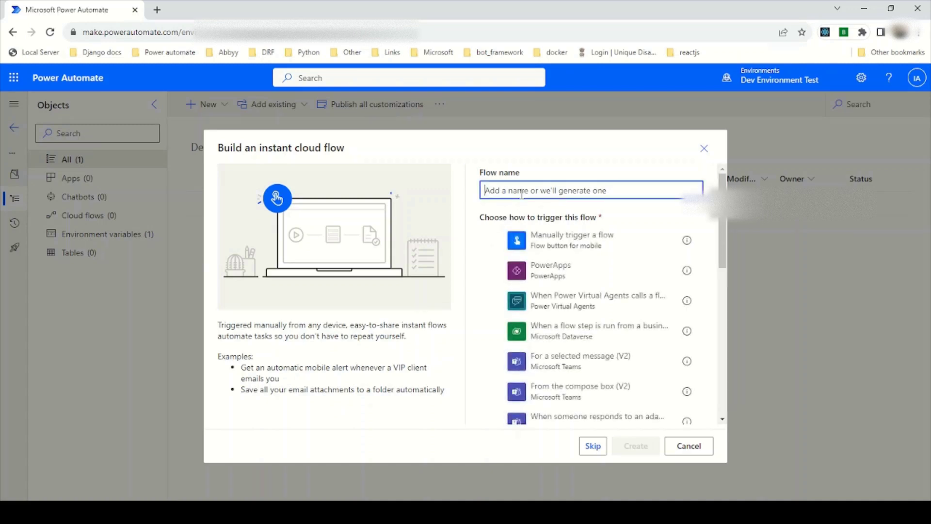
type("Read")
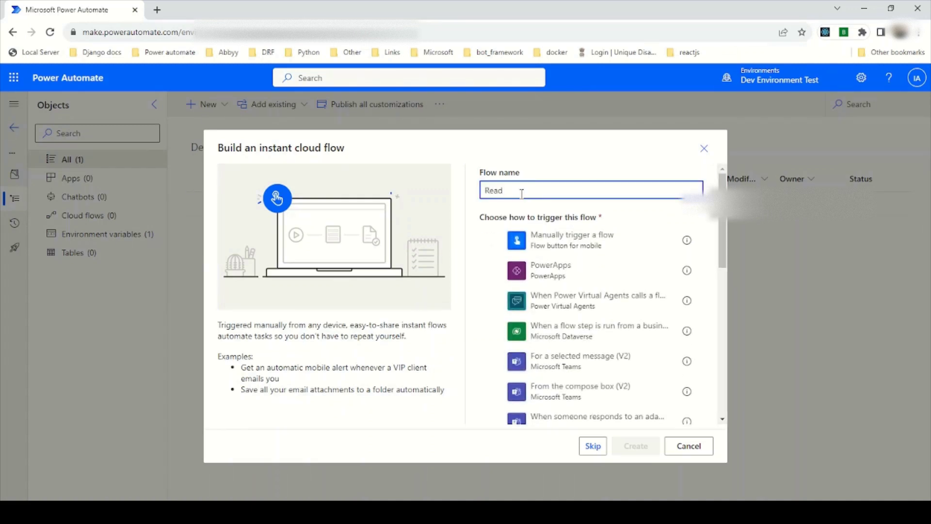
type(" environment values")
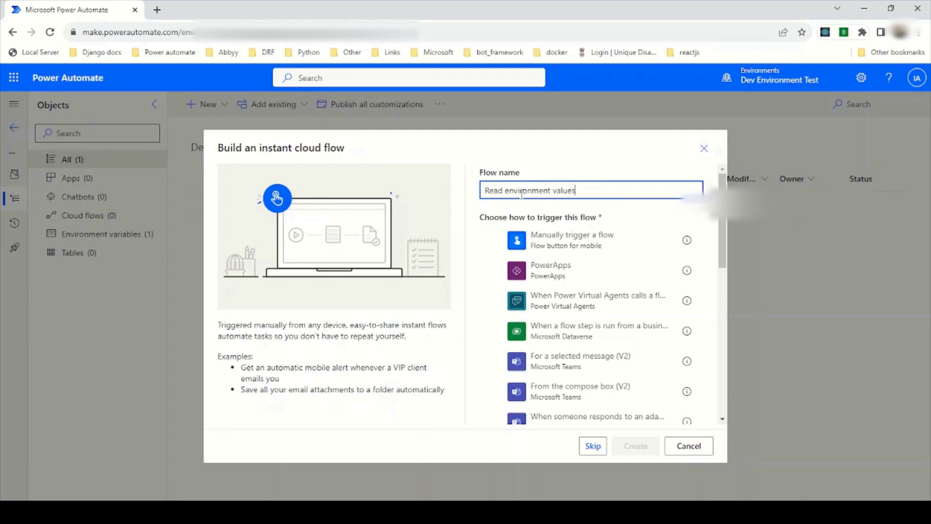
left_click(494, 241)
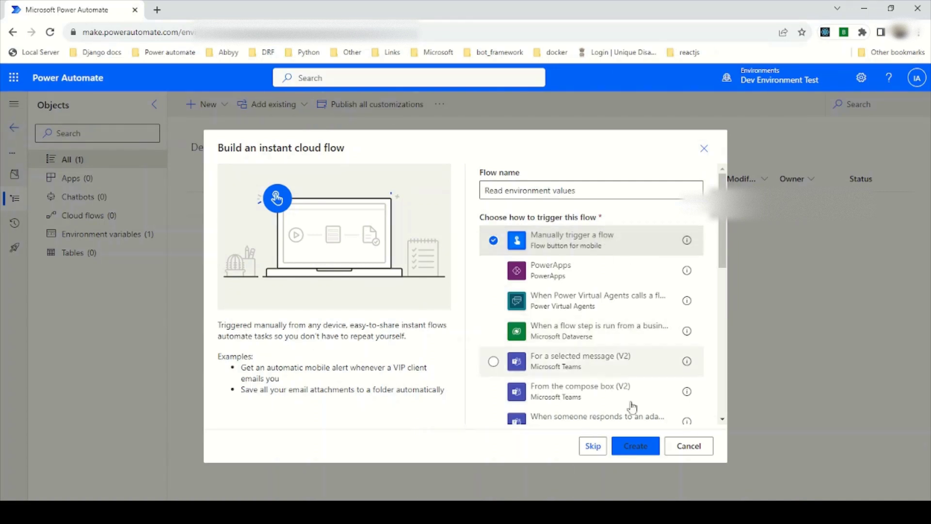
left_click(636, 446)
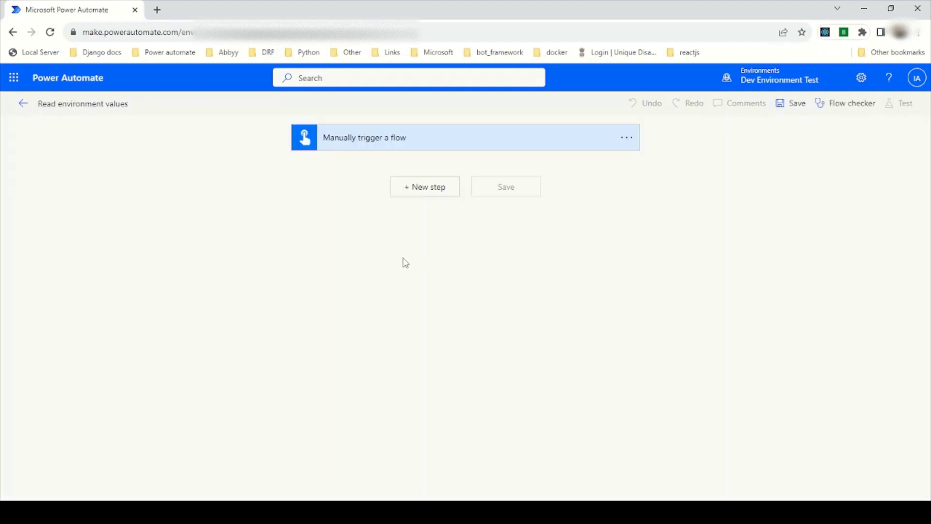
Add a Parse JSON action after the trigger and set its content to the project details environment variable.
left_click(427, 192)
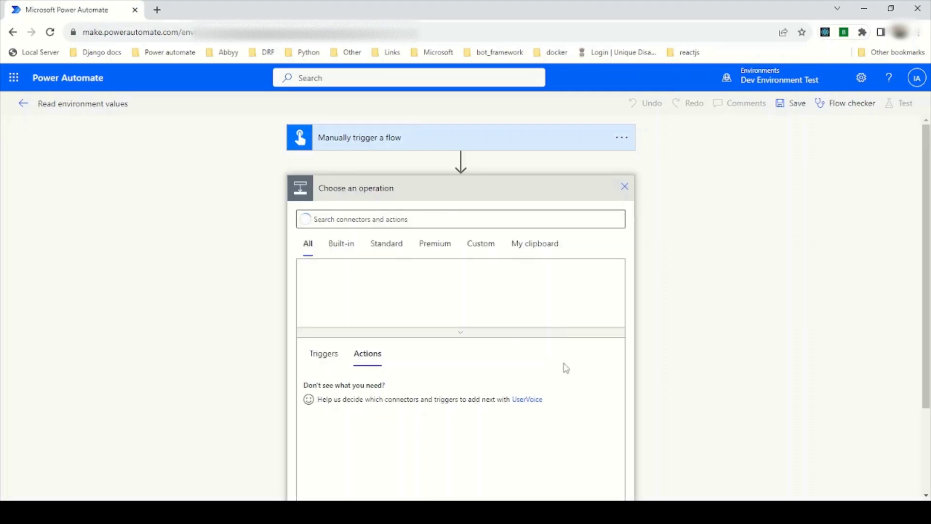
left_click(407, 219)
type("json")
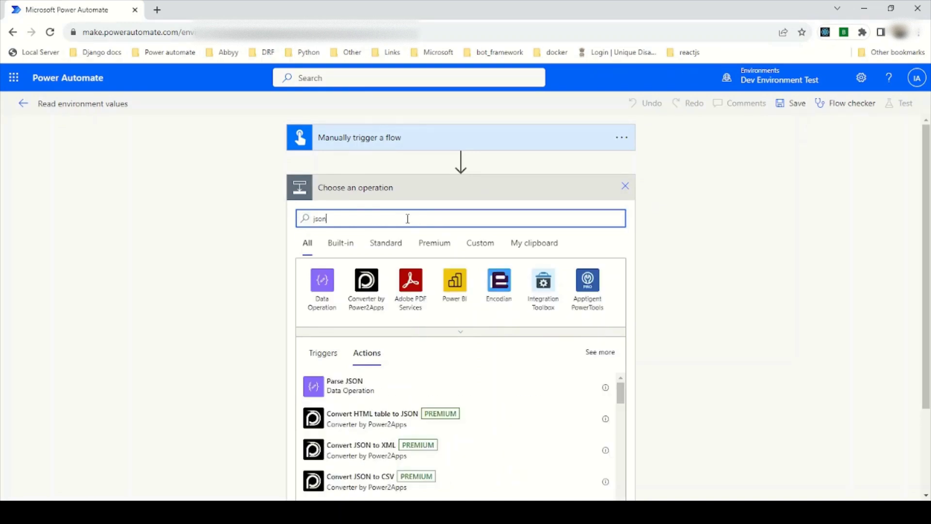
left_click(358, 391)
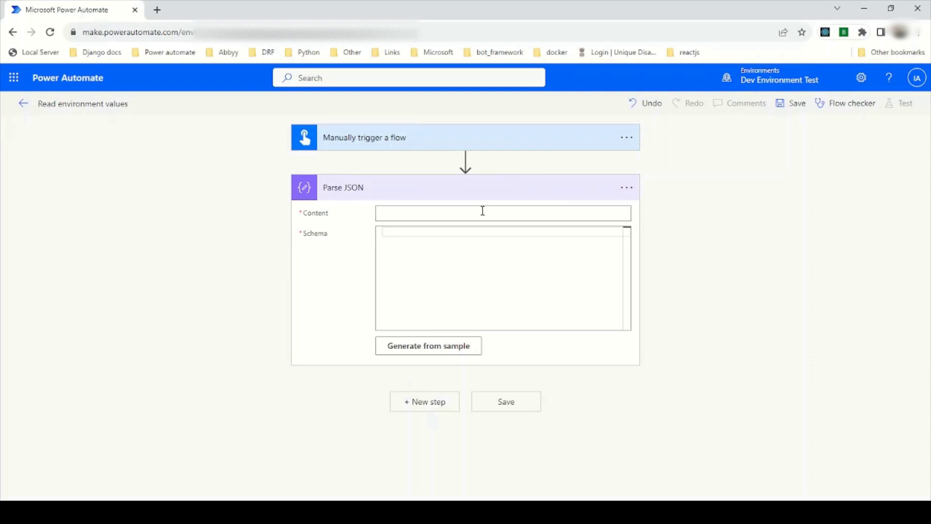
left_click(440, 212)
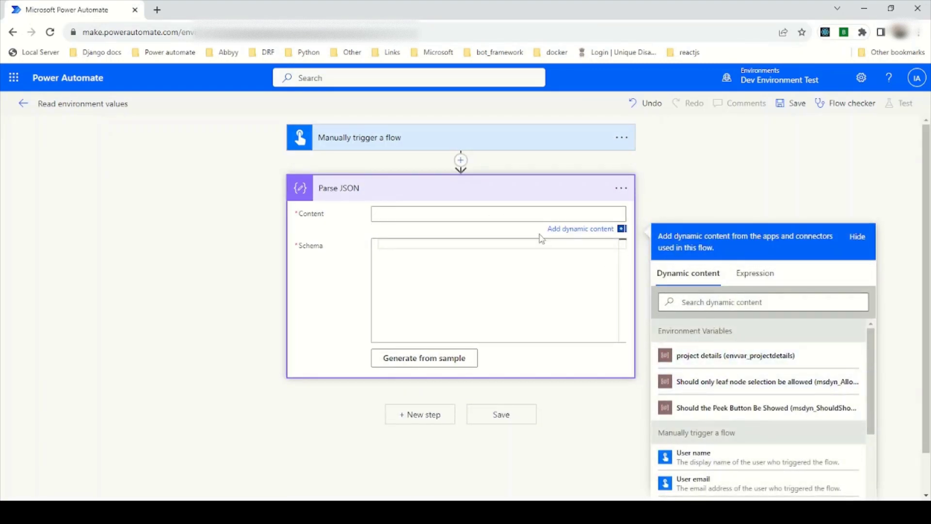
left_click(725, 356)
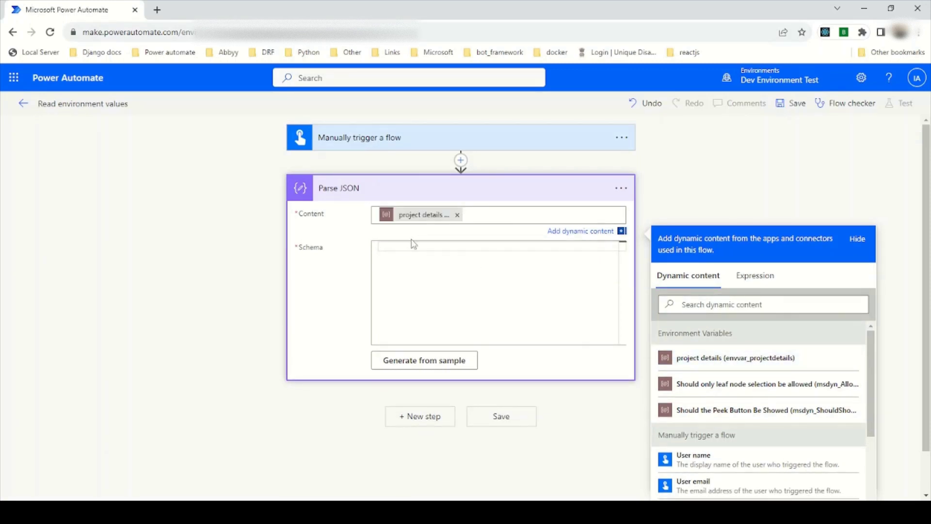
Generate the Parse JSON schema from the copied project JSON as sample payload, removing the blank line after the opening brace.
left_click(403, 251)
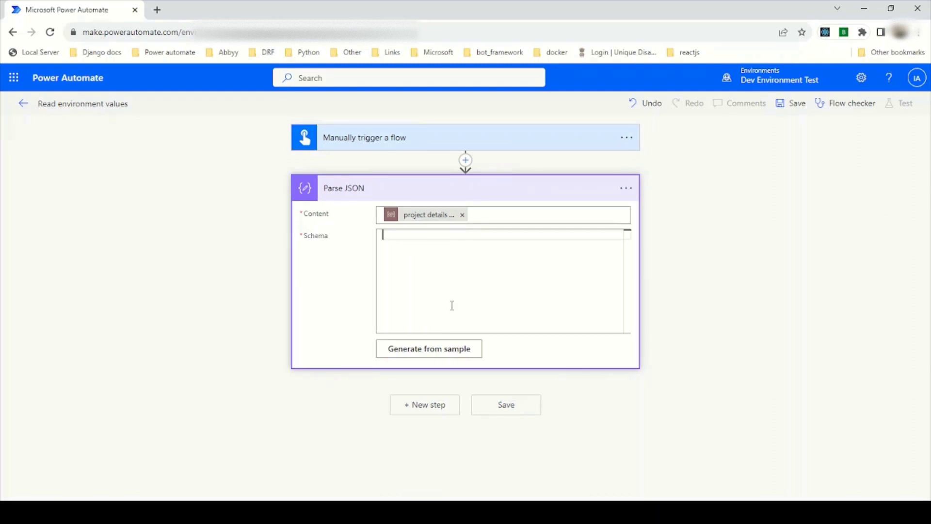
left_click(415, 354)
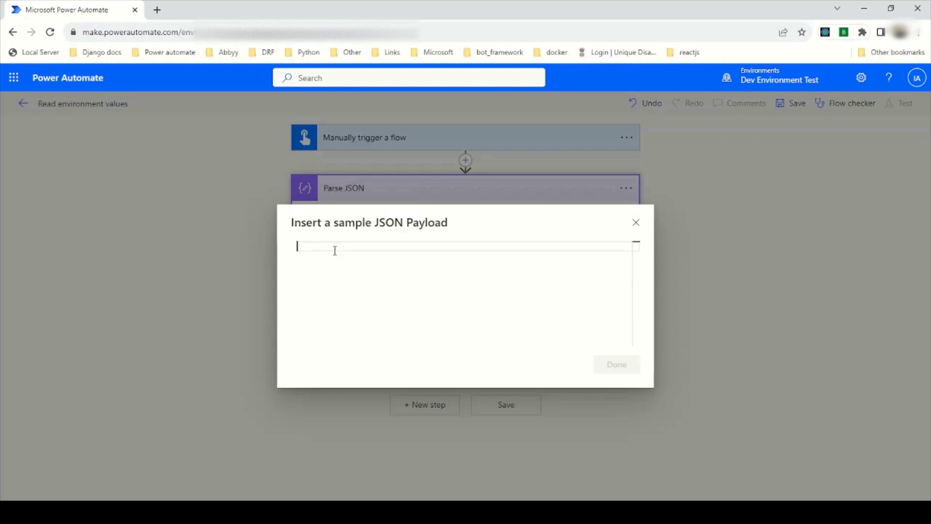
key("ctrl+v")
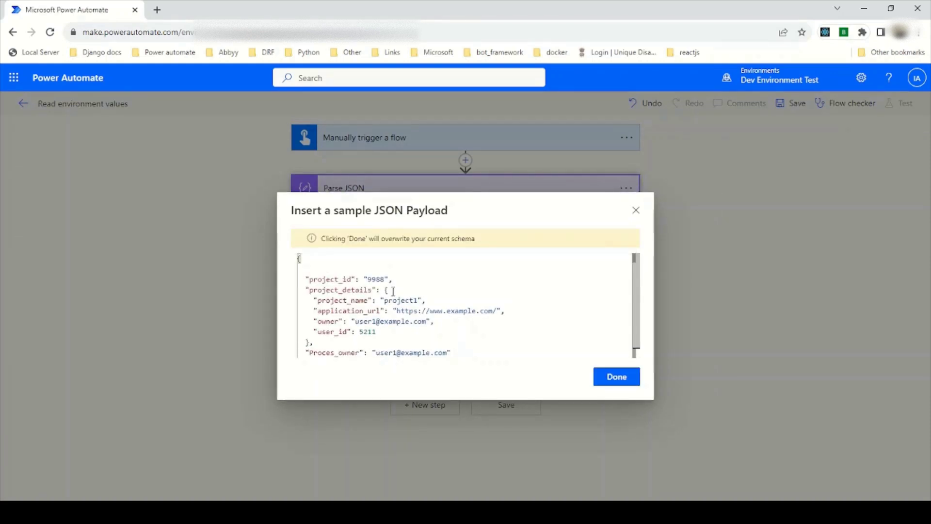
left_click(313, 270)
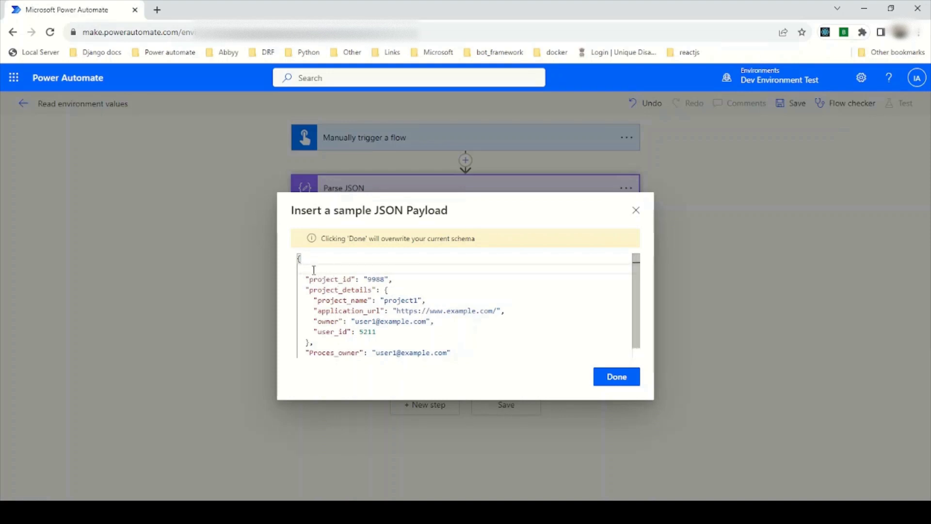
key("BackSpace")
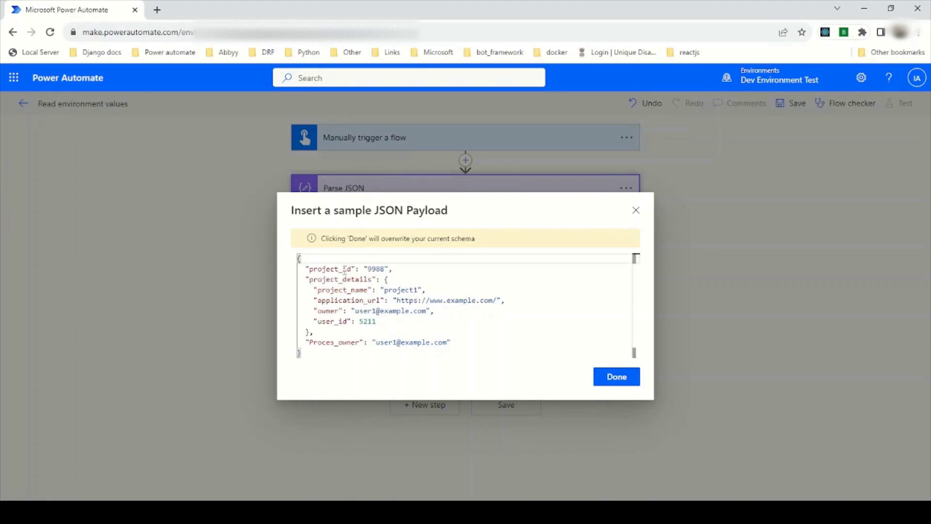
left_click(610, 383)
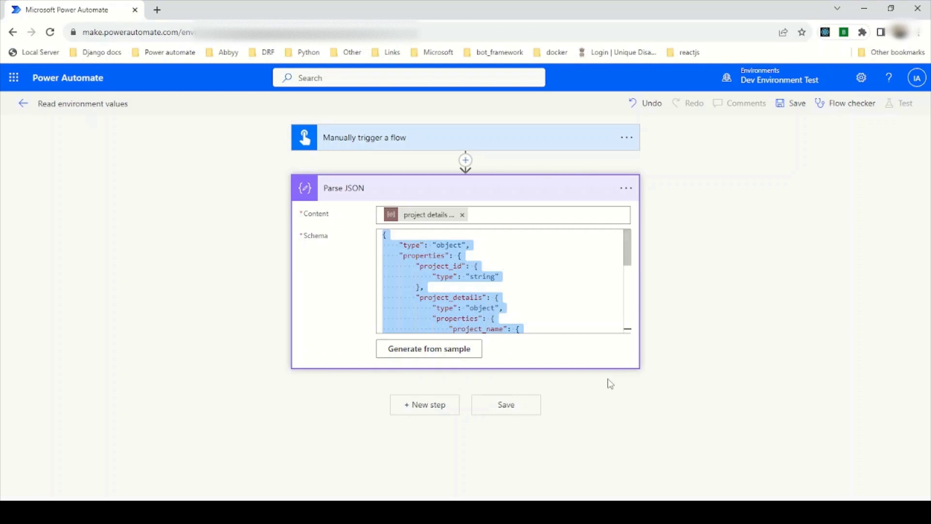
Examine the property types in the generated Parse JSON schema, including the type of user_id.
left_click(513, 275)
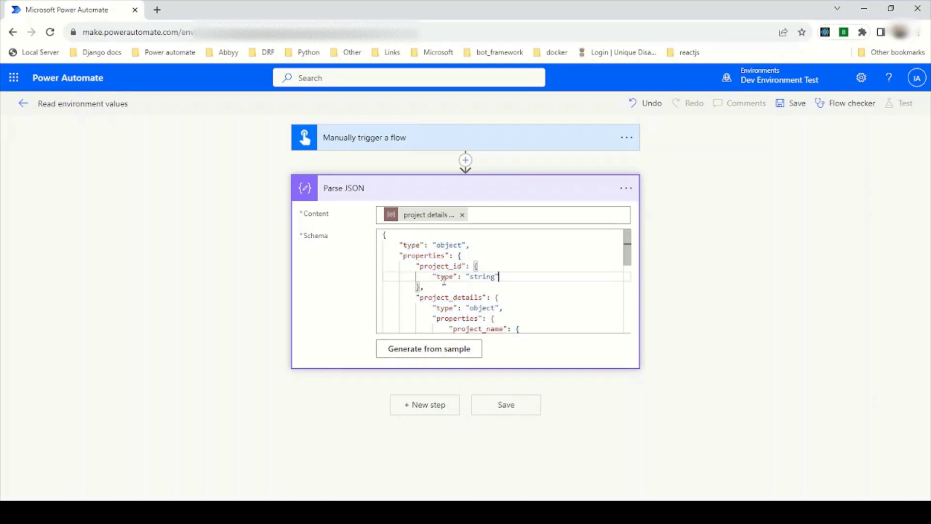
scroll(497, 284, "down", 2)
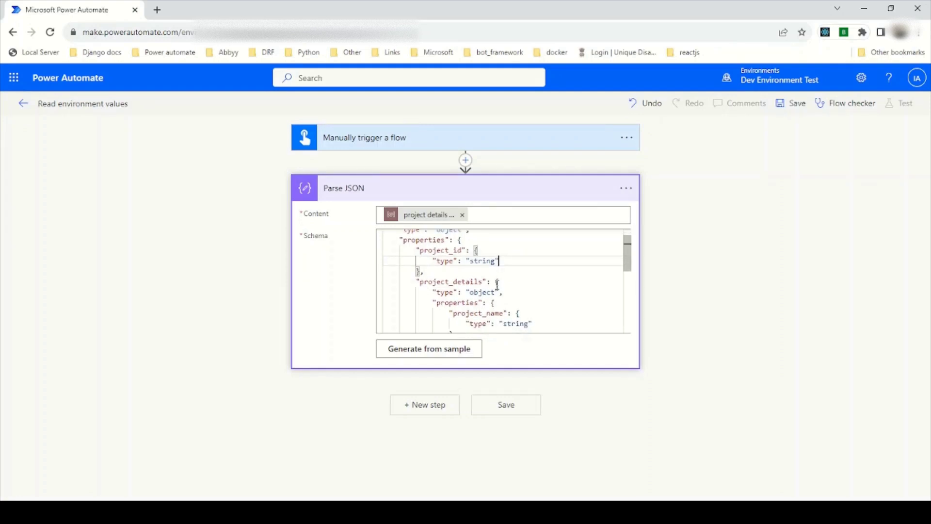
scroll(497, 285, "down", 8)
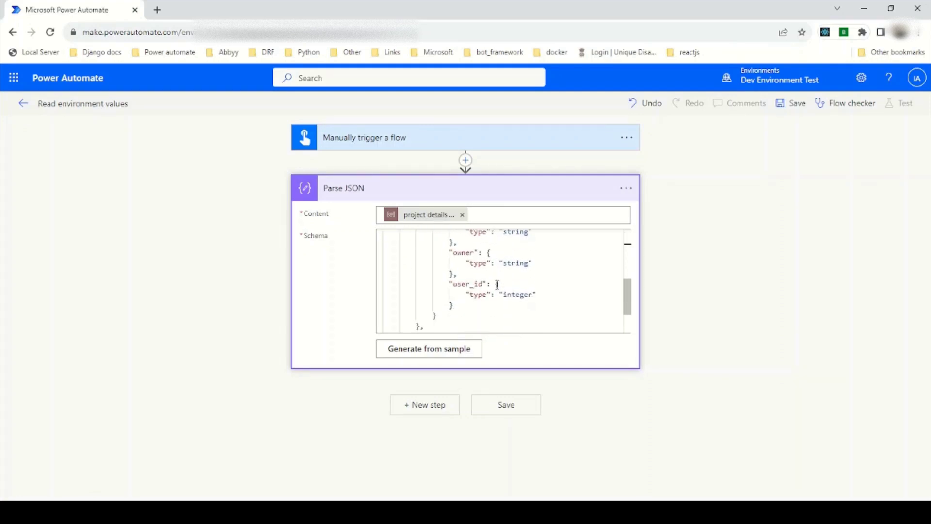
left_click_drag(470, 295, 525, 294)
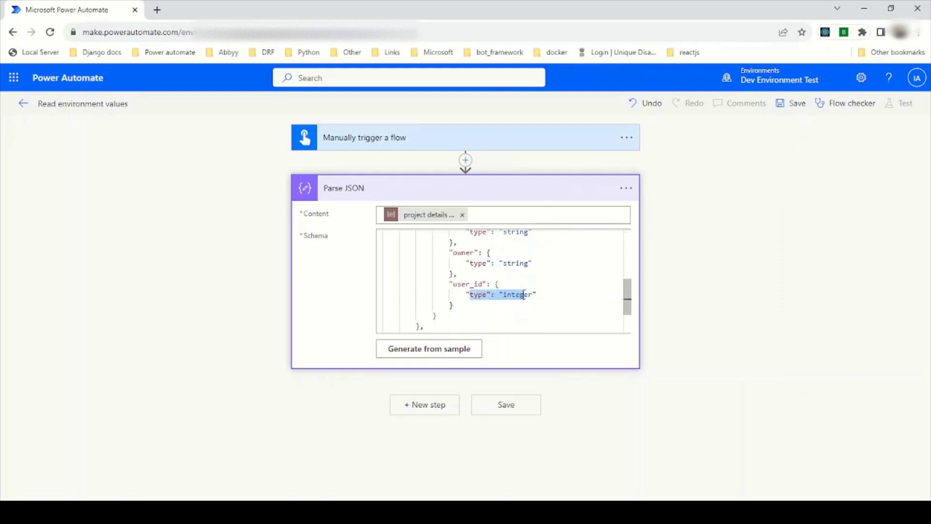
left_click(544, 292)
scroll(544, 292, "up", 1)
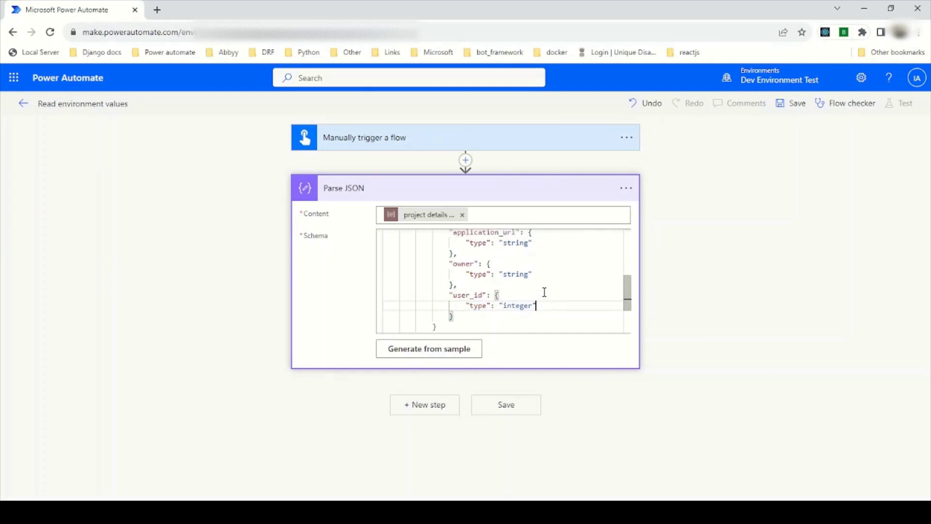
scroll(545, 292, "up", 10)
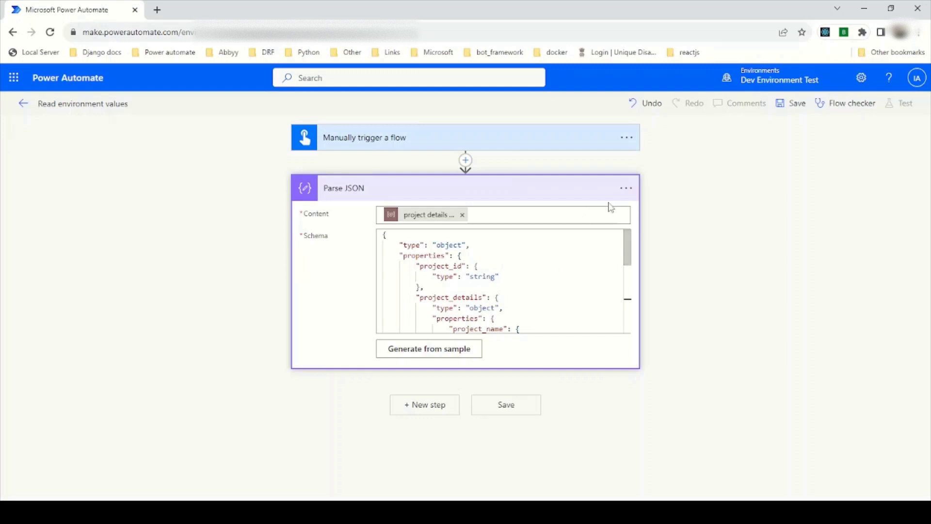
Rename the Parse JSON action as "Parse JSON - Project Details Environment Variable".
left_click(626, 188)
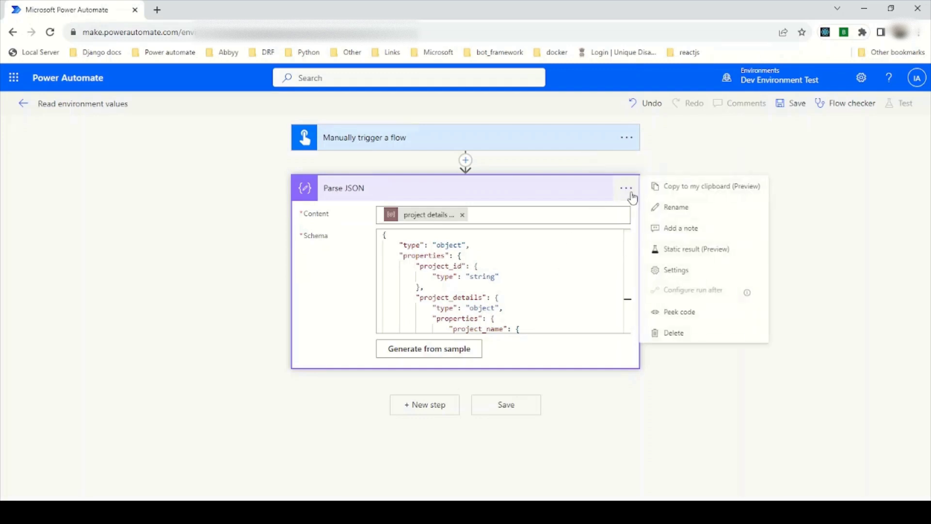
left_click(688, 208)
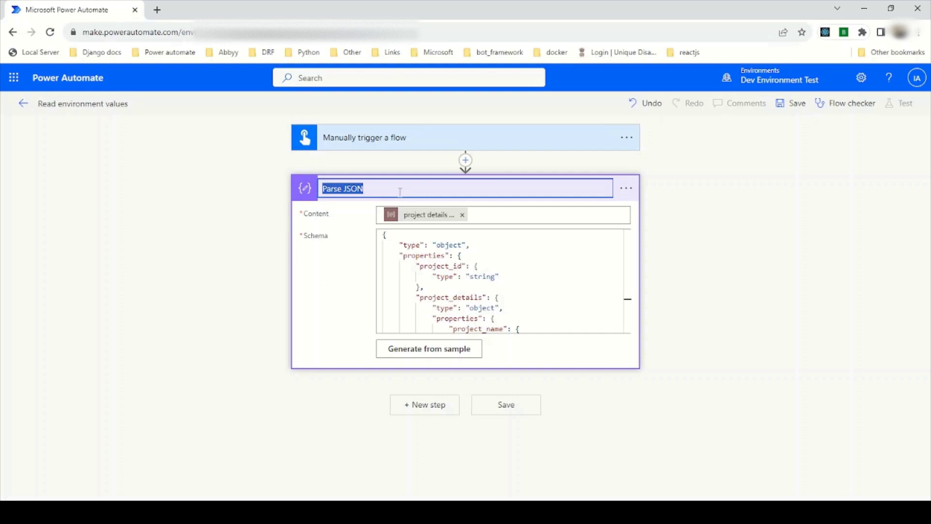
left_click(401, 192)
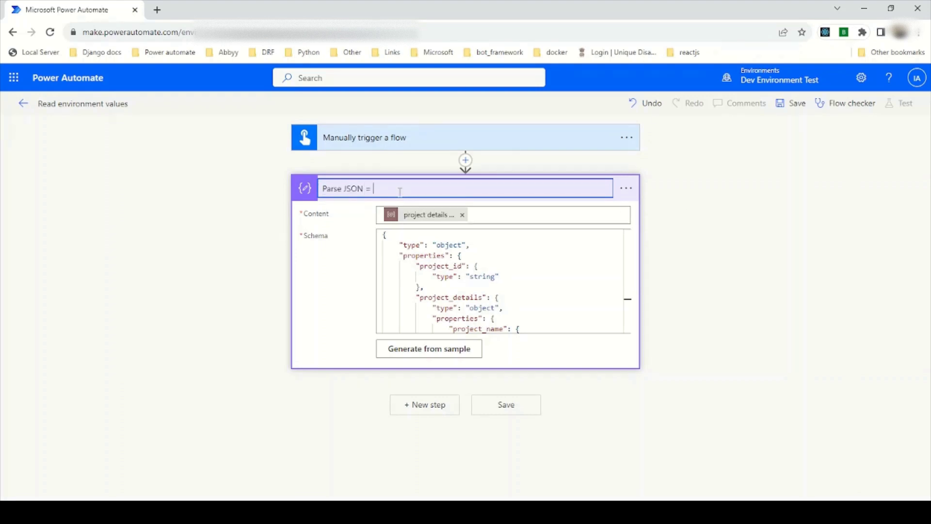
type("- Project Details")
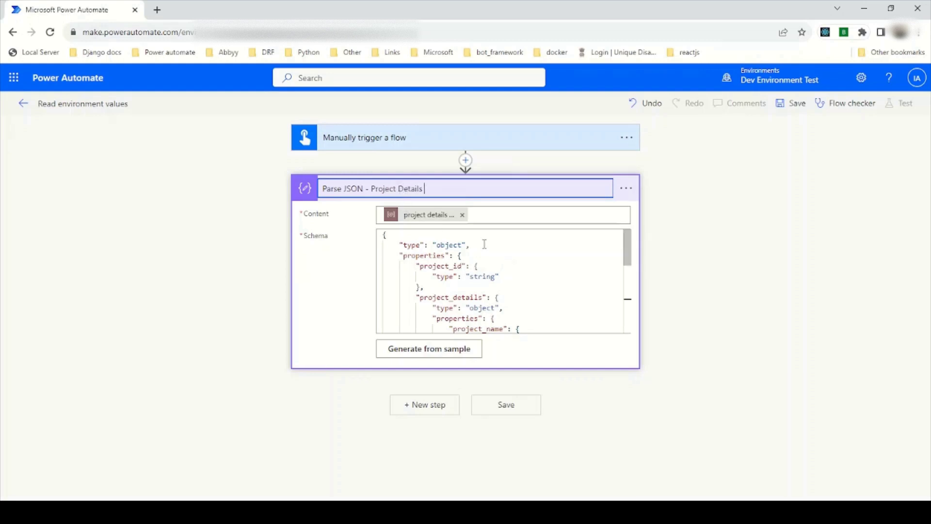
type(" Environ")
type("var")
type("ibl")
type("V")
key("Right")
type("a")
Search the operations for "initialize var" and add an Initialize variable action after the Parse JSON action.
left_click(430, 412)
scroll(679, 379, "down", 2)
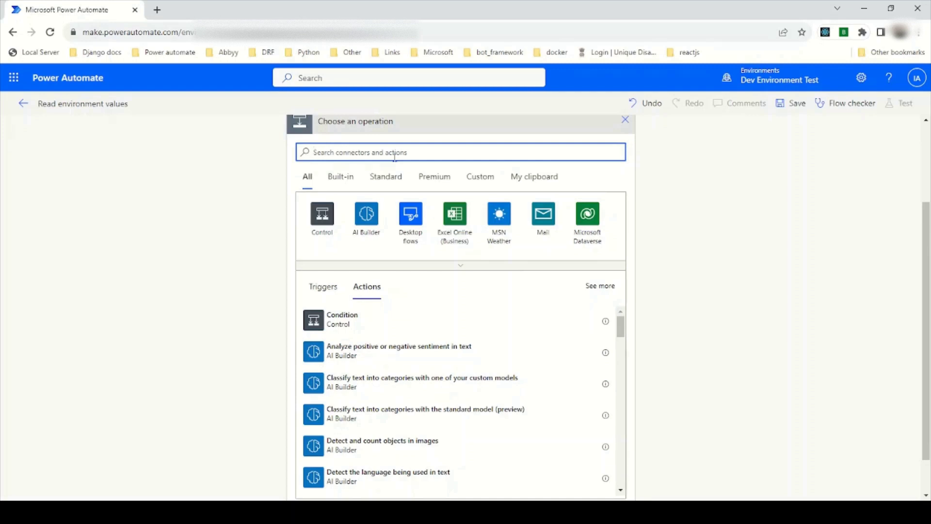
type("lni")
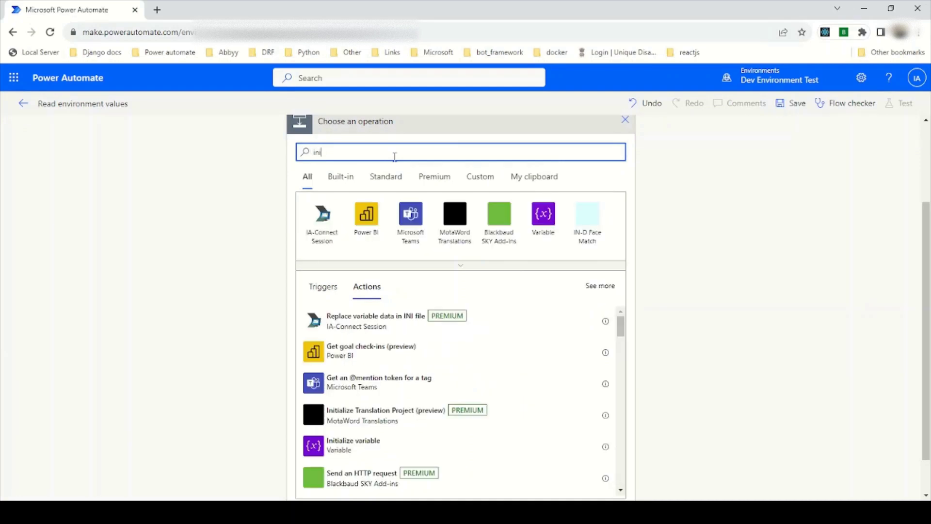
type("tia")
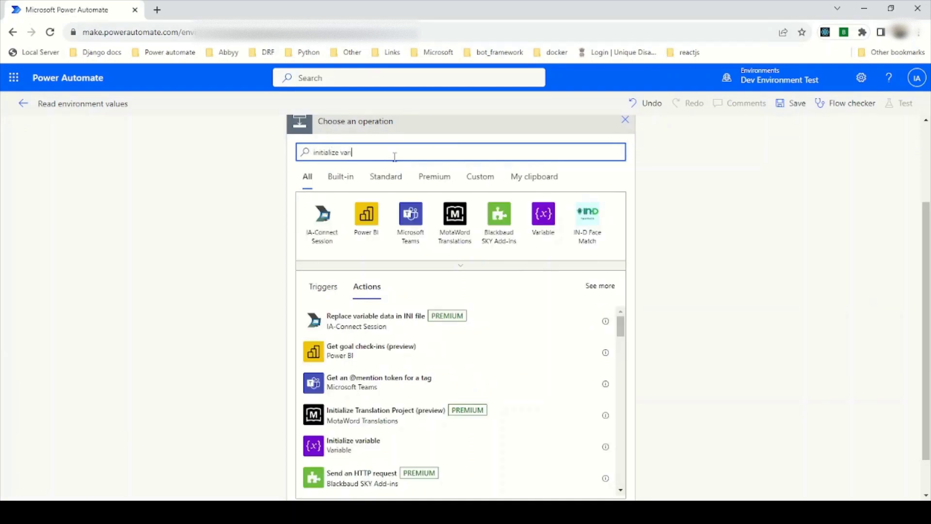
type("lize var")
left_click(344, 319)
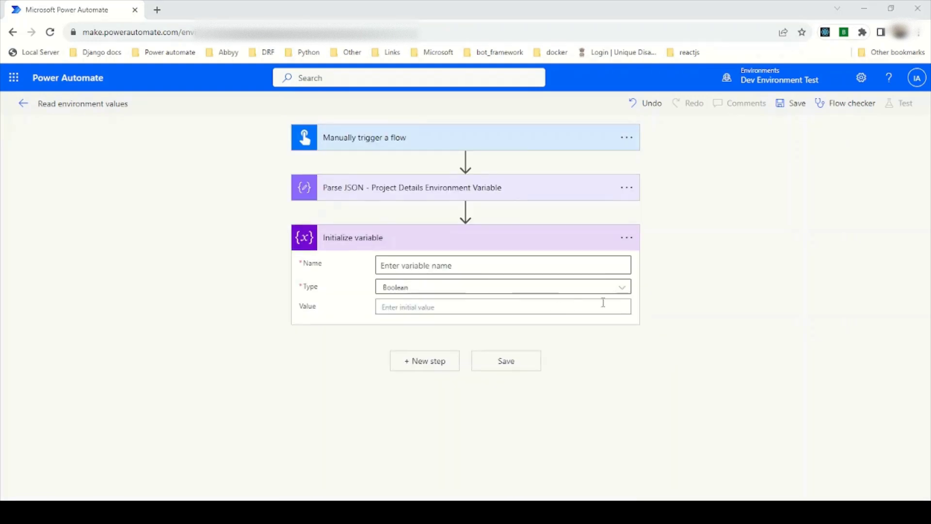
Check the project fields in JSON Editor Online, return to Power Automate and name the new variable "Application url".
key("alt+Tab")
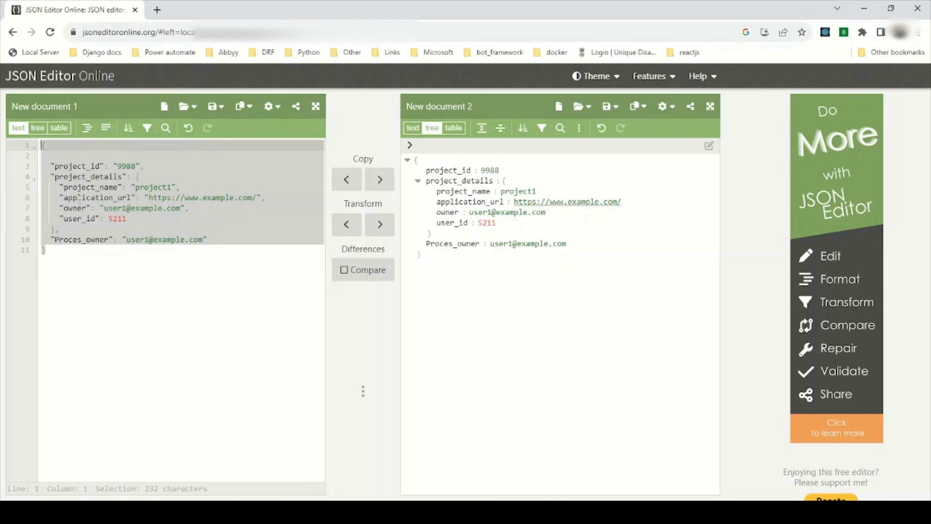
key("alt+Tab")
left_click(507, 266)
type("Application")
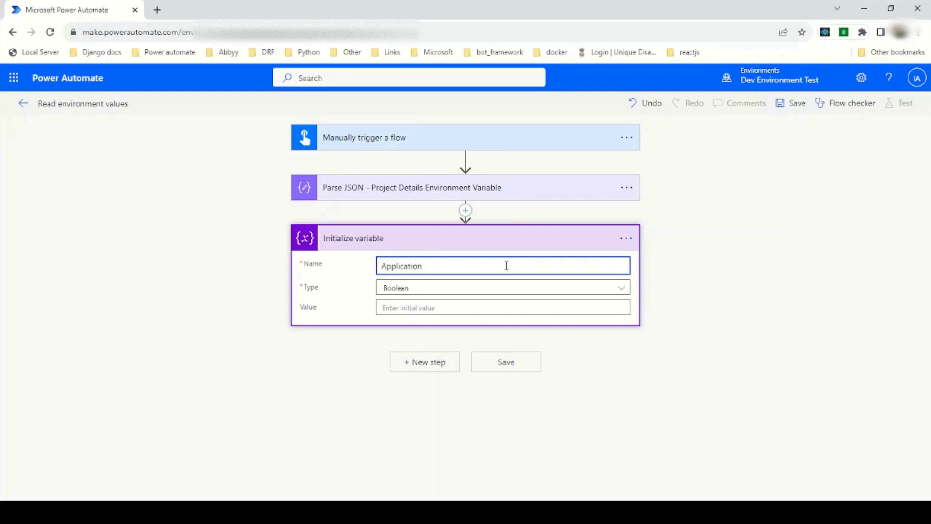
type(" name")
key("ctrl+shift+Left")
type("url")
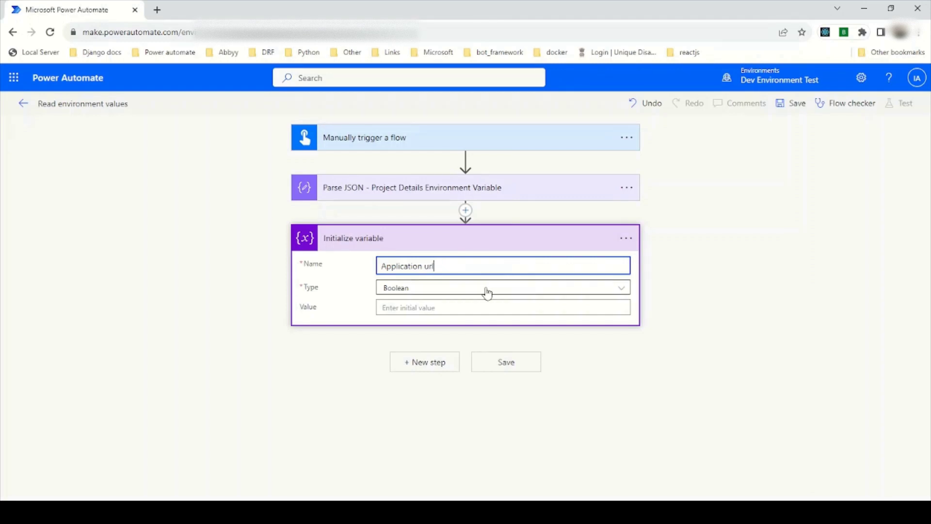
Set the Application url variable's type to String and start a new step below the Initialize variable action.
left_click(486, 291)
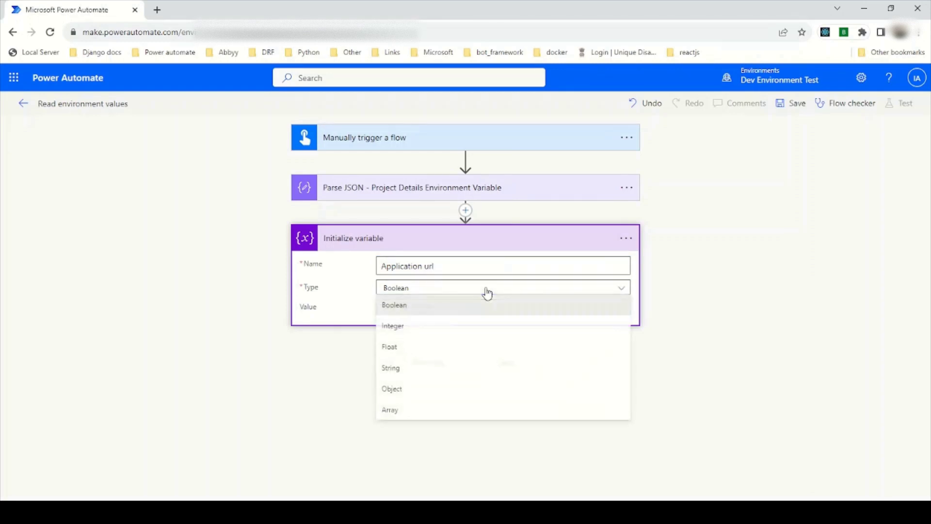
left_click(407, 369)
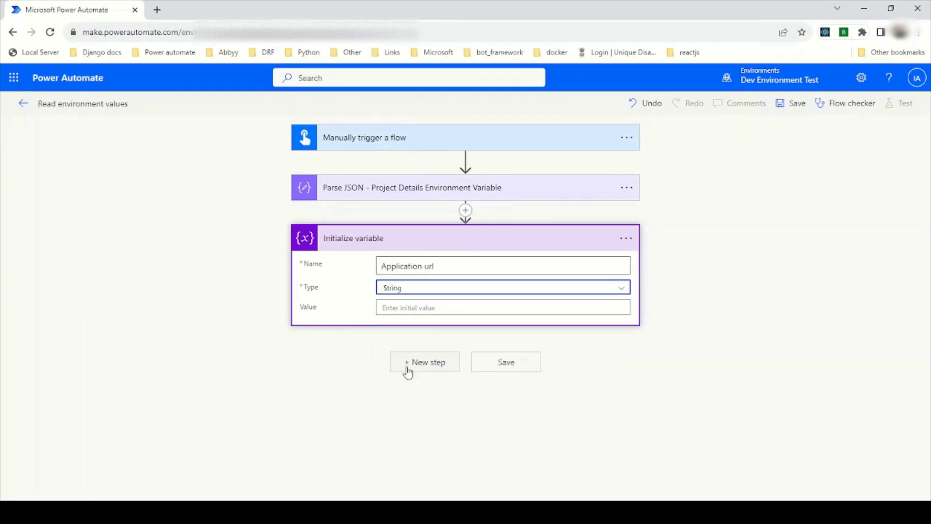
left_click(436, 367)
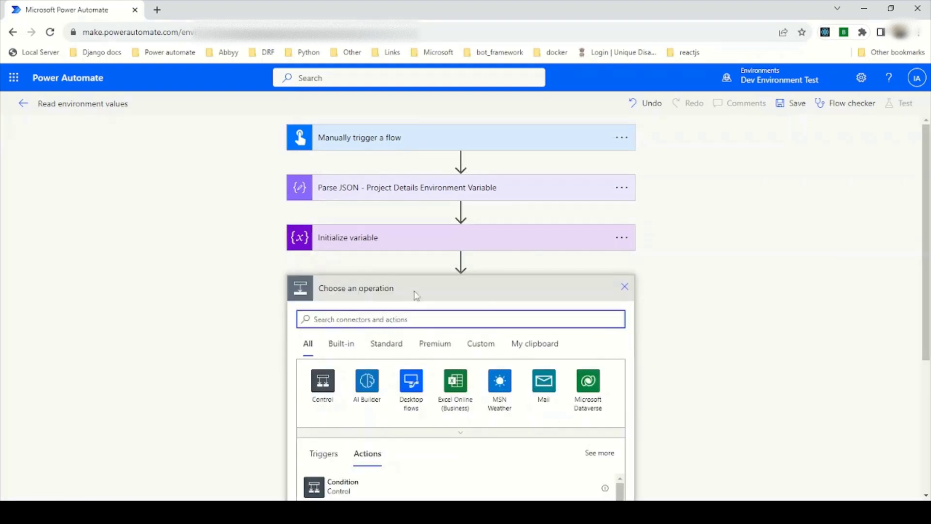
left_click(385, 246)
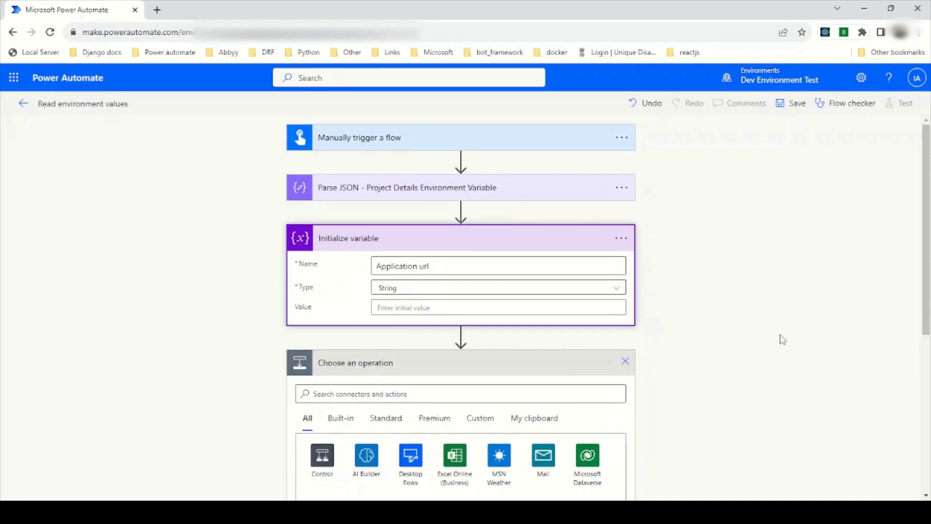
Search the operations for "set variabl" and add a Set variable action after the Initialize variable action.
scroll(574, 270, "down", 6)
scroll(374, 201, "up", 2)
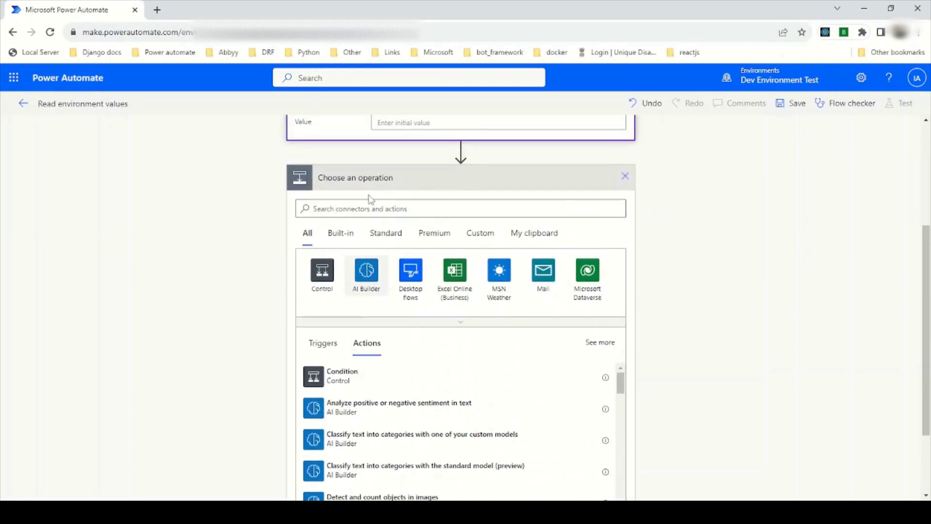
left_click(335, 205)
type("set")
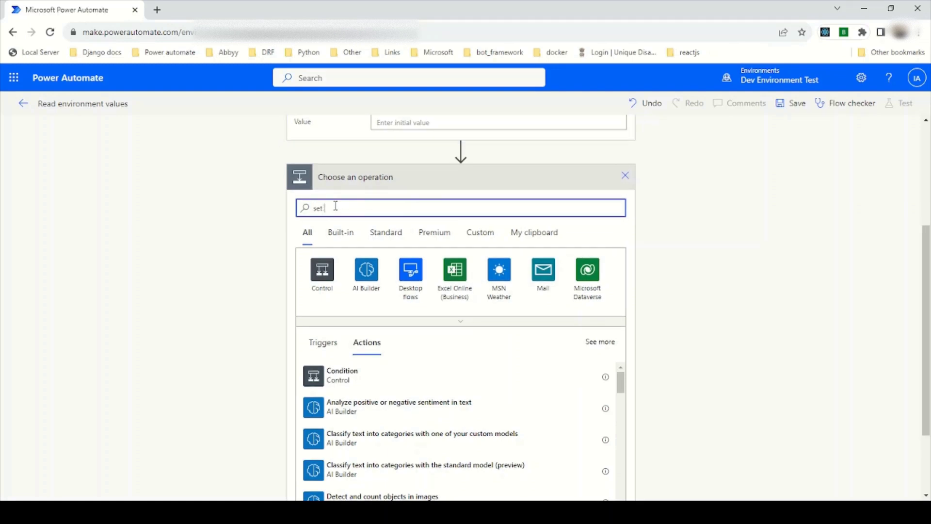
type(" vari")
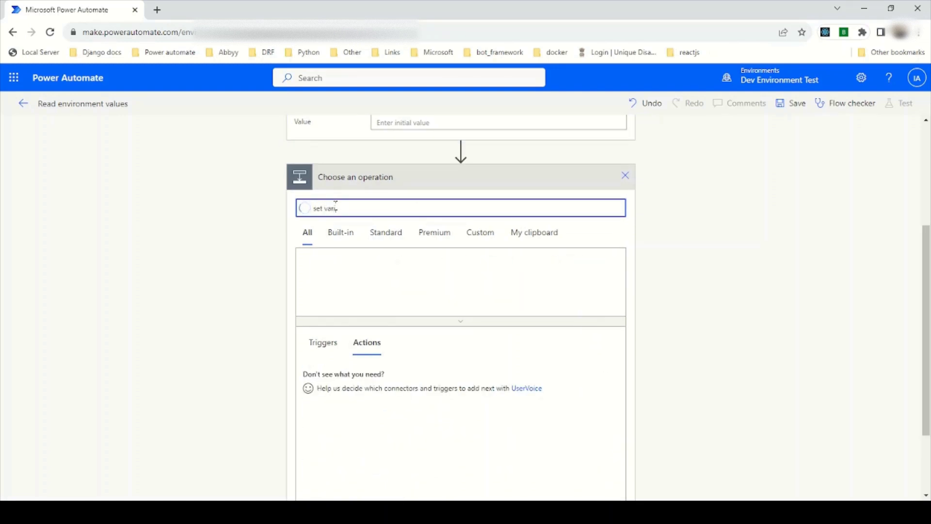
type("abl")
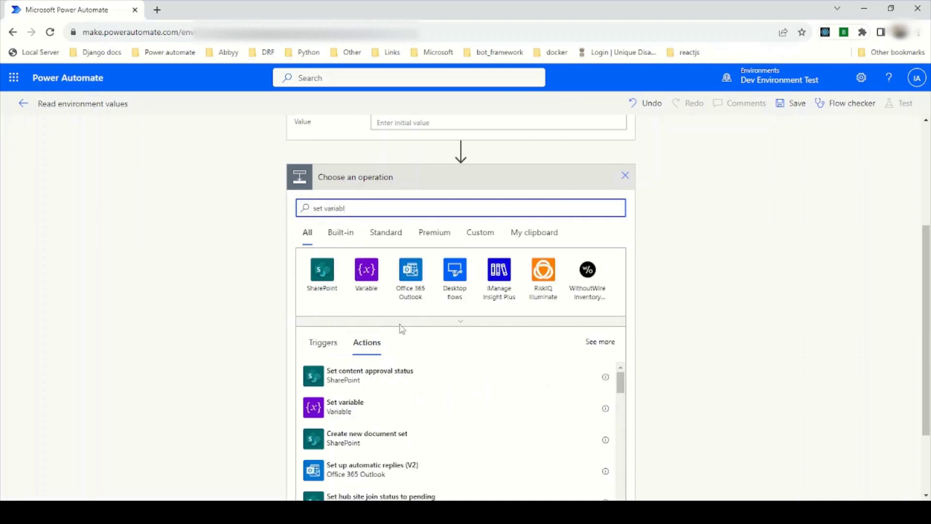
left_click(379, 408)
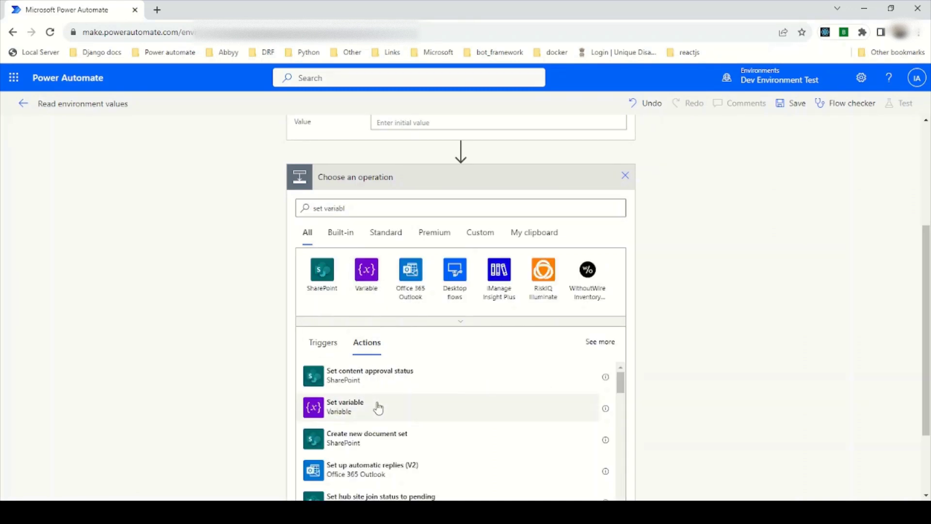
Set the Application url variable to the application_url dynamic content from the Parse JSON action, and save the flow.
left_click(405, 388)
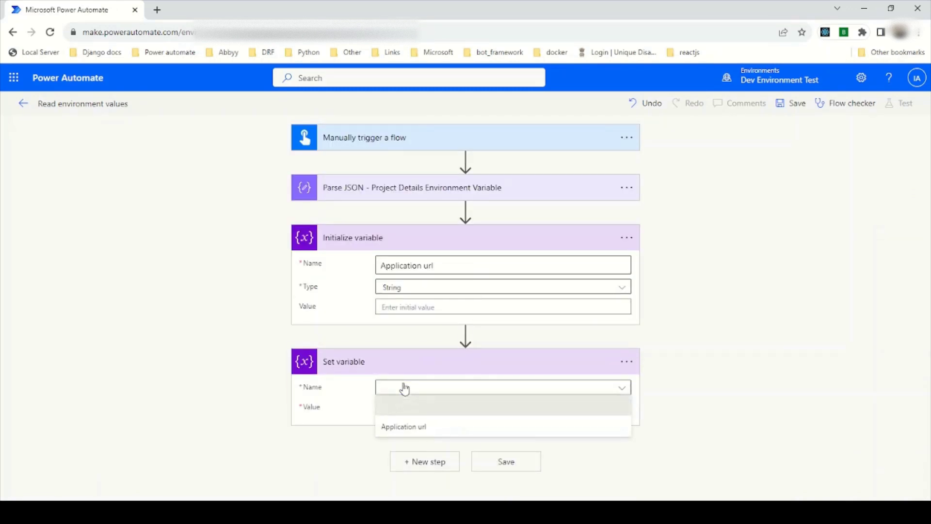
left_click(439, 426)
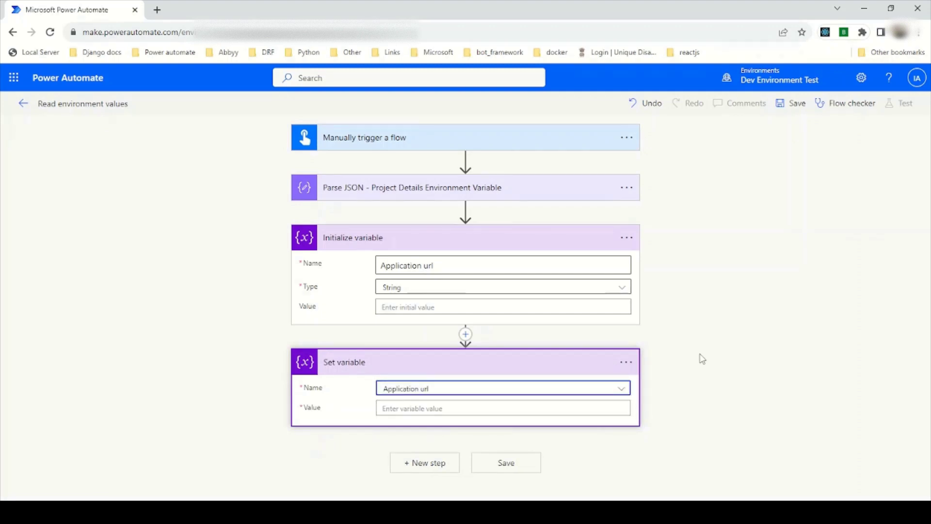
left_click(419, 405)
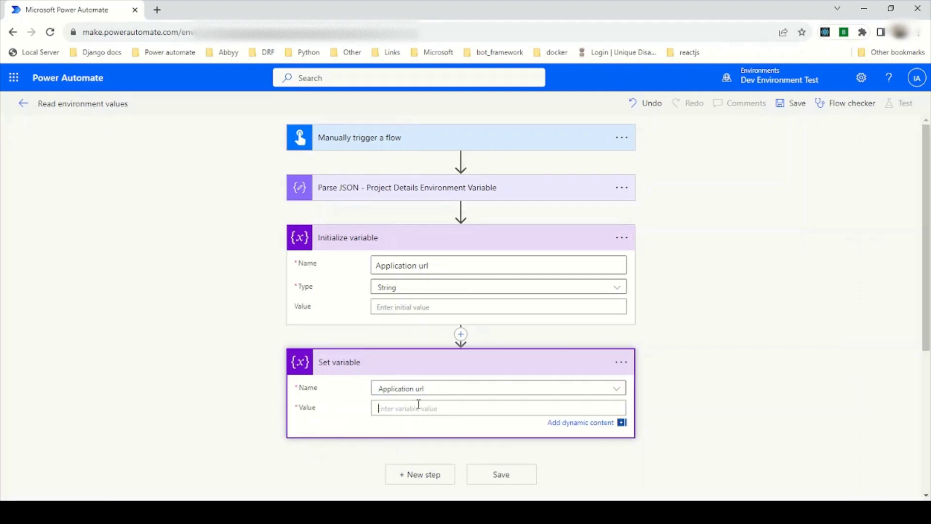
scroll(767, 300, "down", 5)
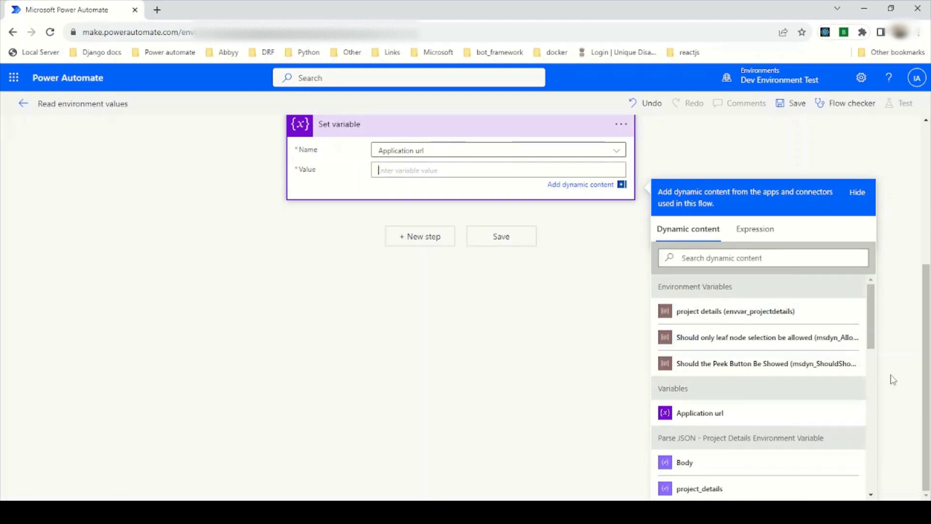
left_click_drag(869, 328, 874, 377)
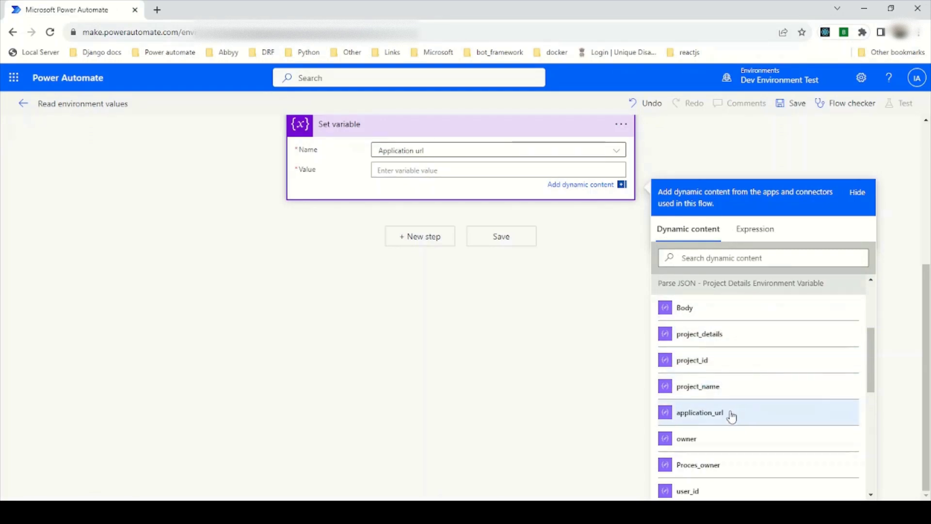
left_click(700, 412)
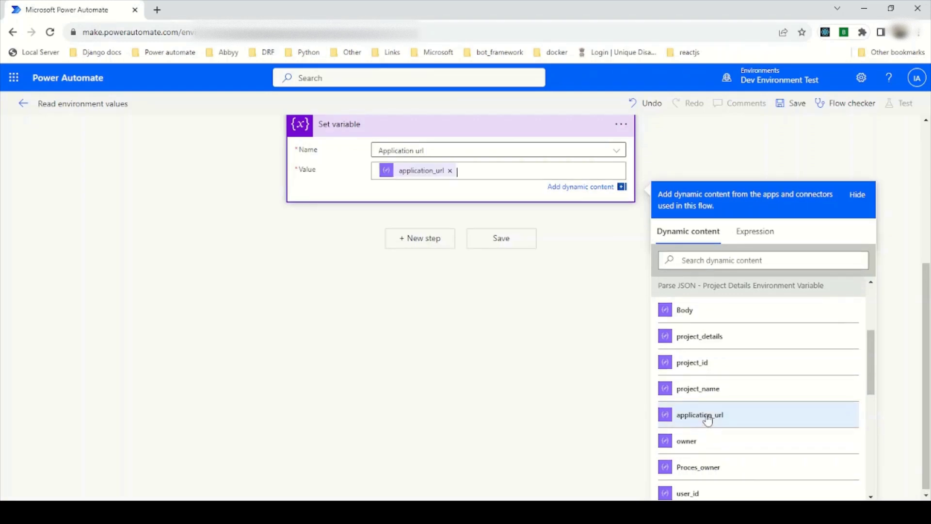
left_click(499, 242)
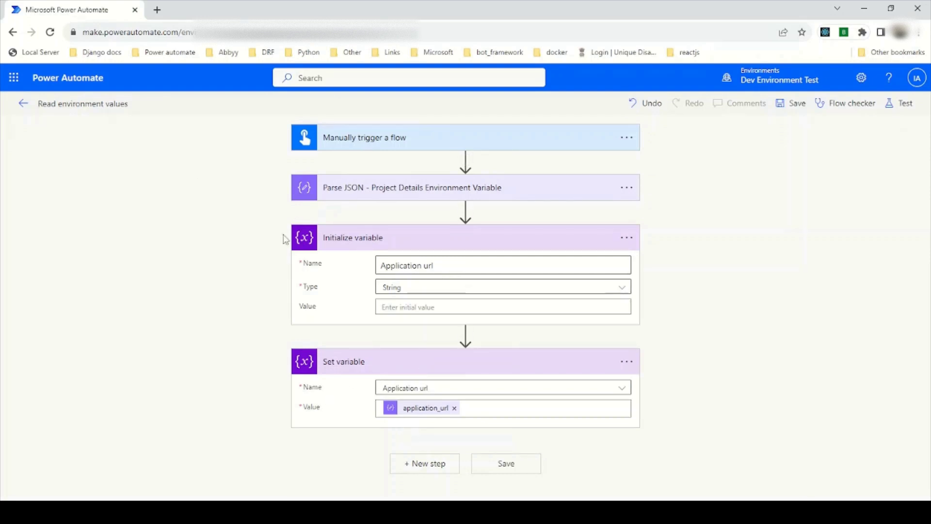
Test the Read environment values flow manually and run it.
left_click(899, 109)
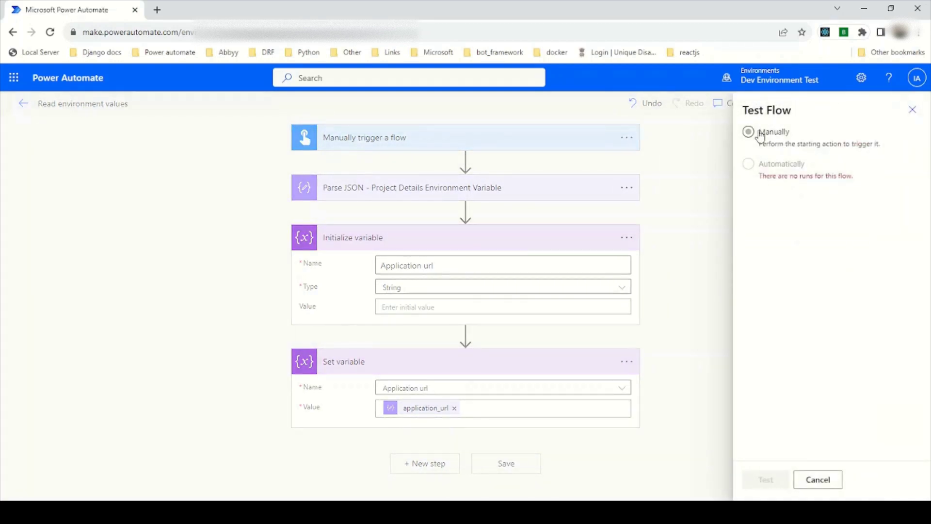
left_click(757, 133)
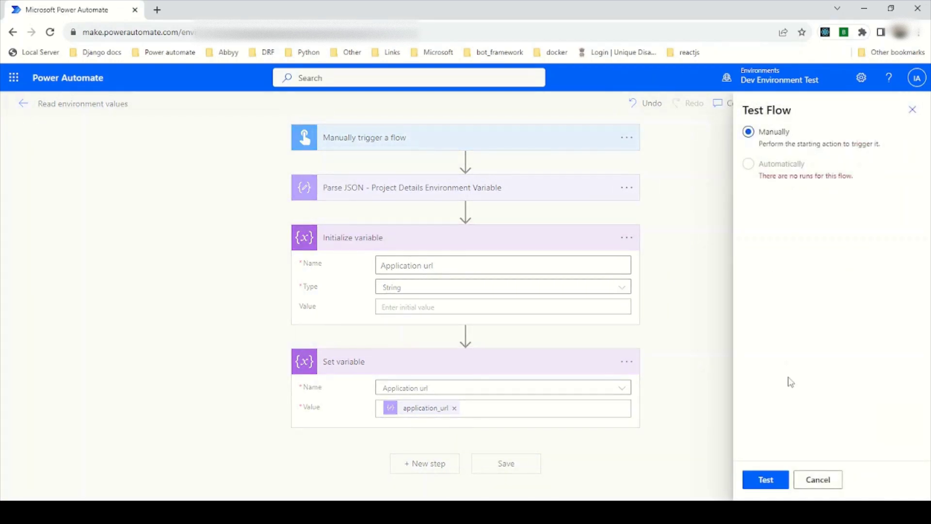
left_click(764, 482)
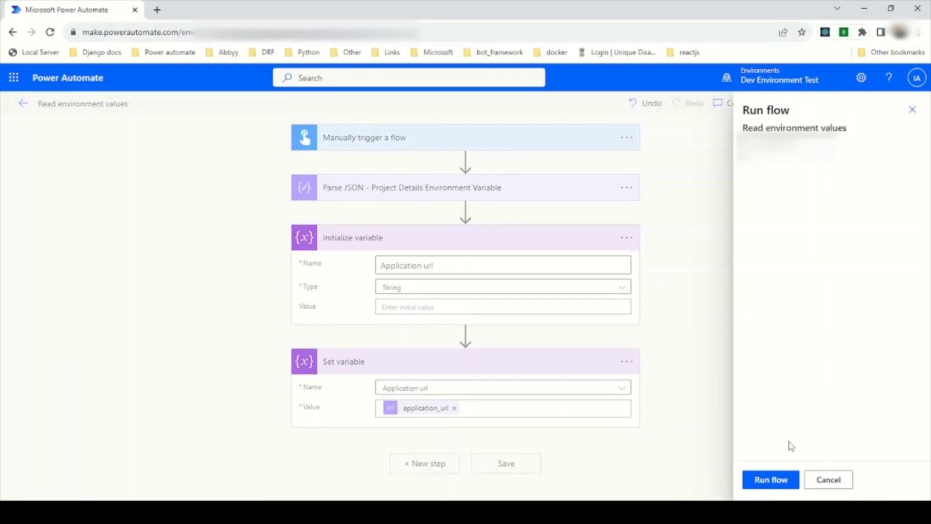
left_click(779, 478)
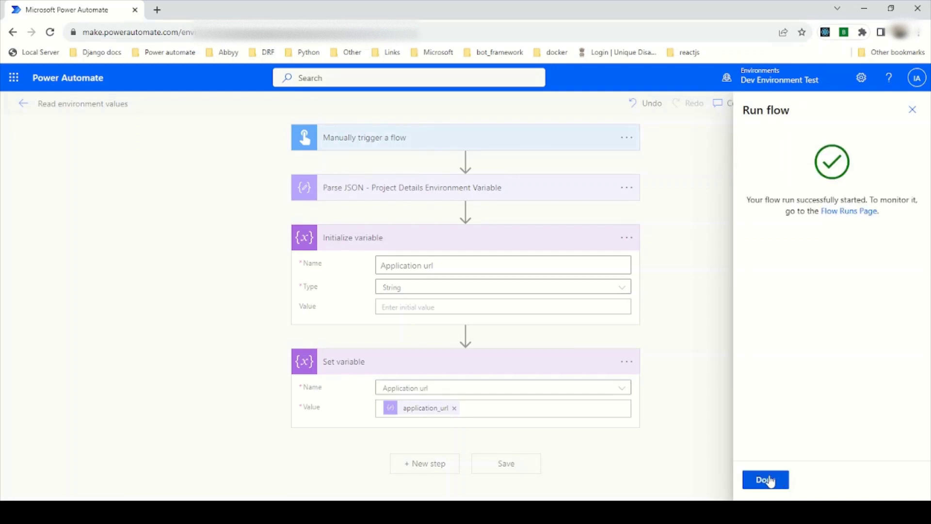
left_click(780, 480)
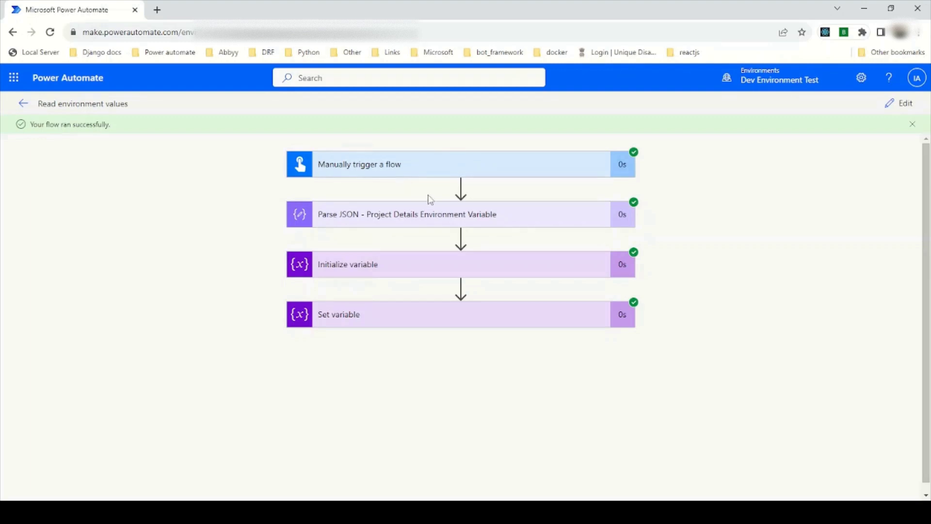
Examine the Parse JSON action's inputs and output body in the run results, and the Set variable action's output value.
left_click(509, 224)
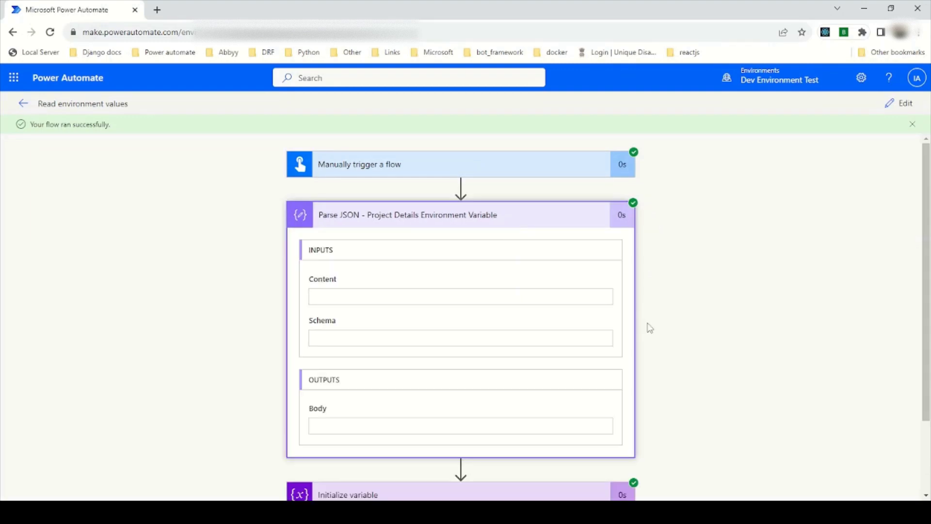
scroll(760, 394, "down", 4)
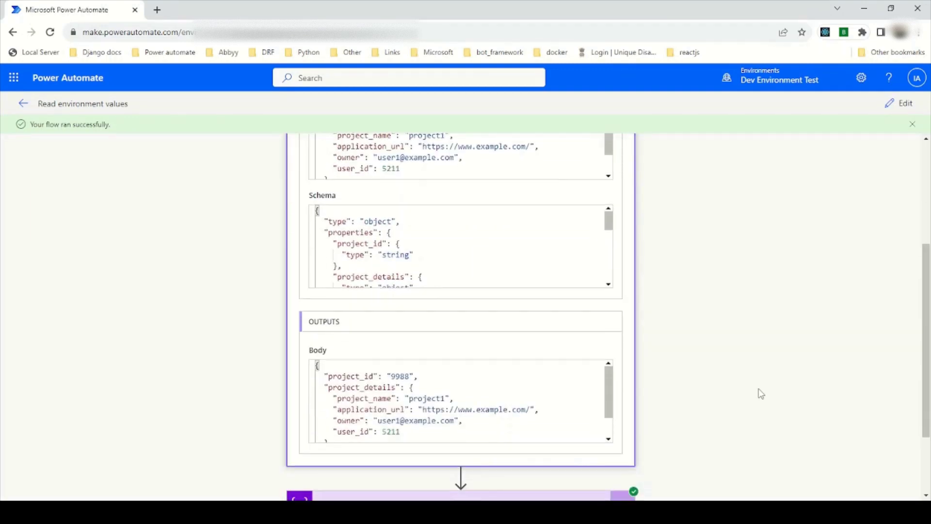
scroll(504, 313, "down", 2)
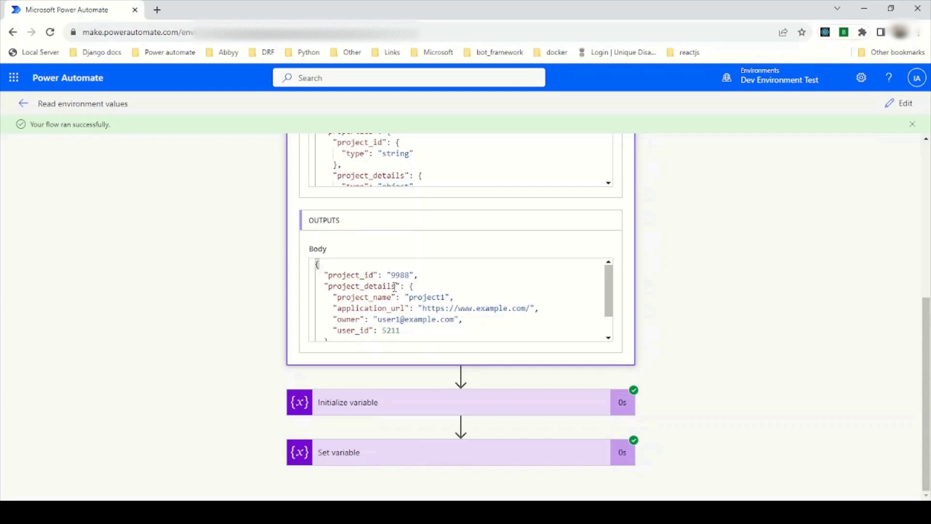
scroll(518, 310, "down", 1)
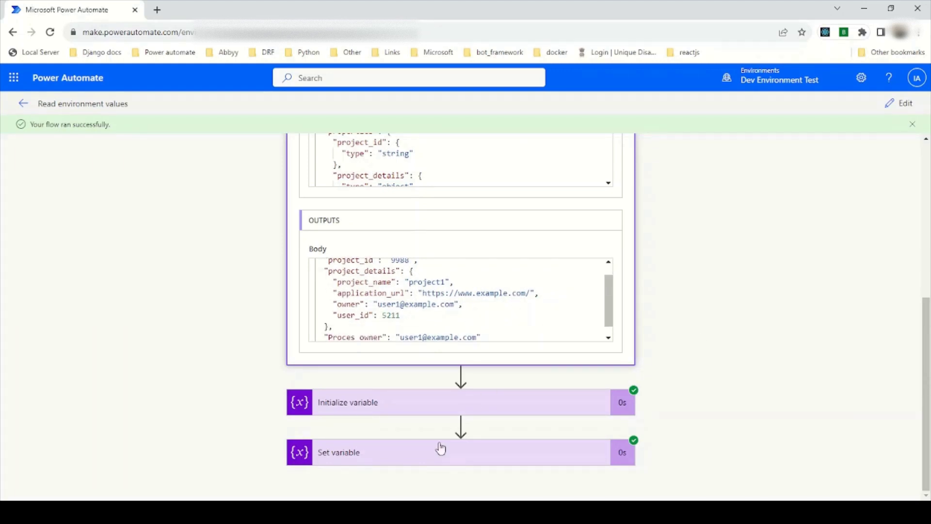
left_click(411, 453)
scroll(752, 371, "down", 3)
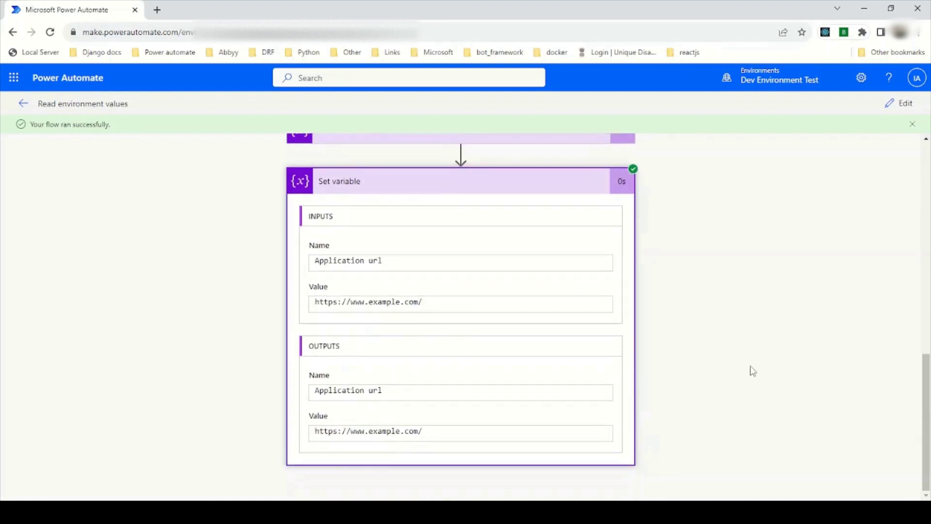
left_click_drag(432, 435, 316, 432)
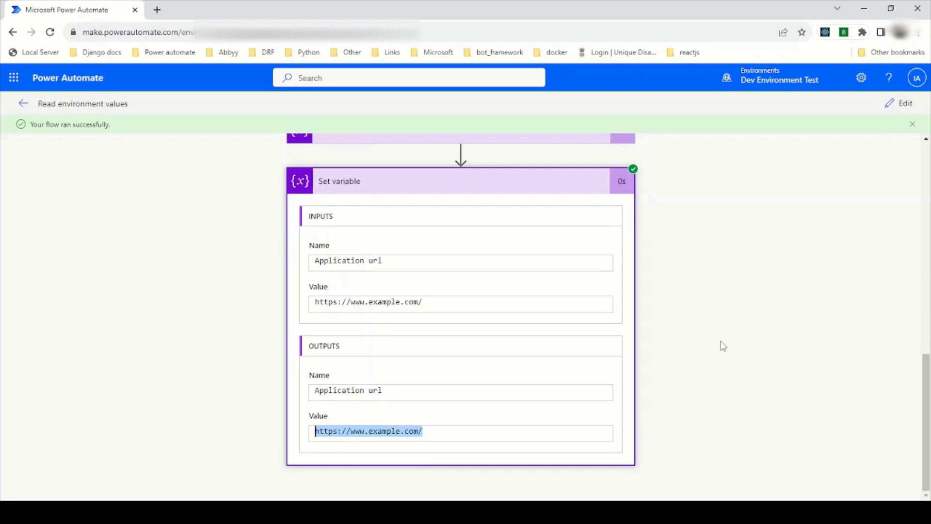
scroll(725, 352, "up", 10)
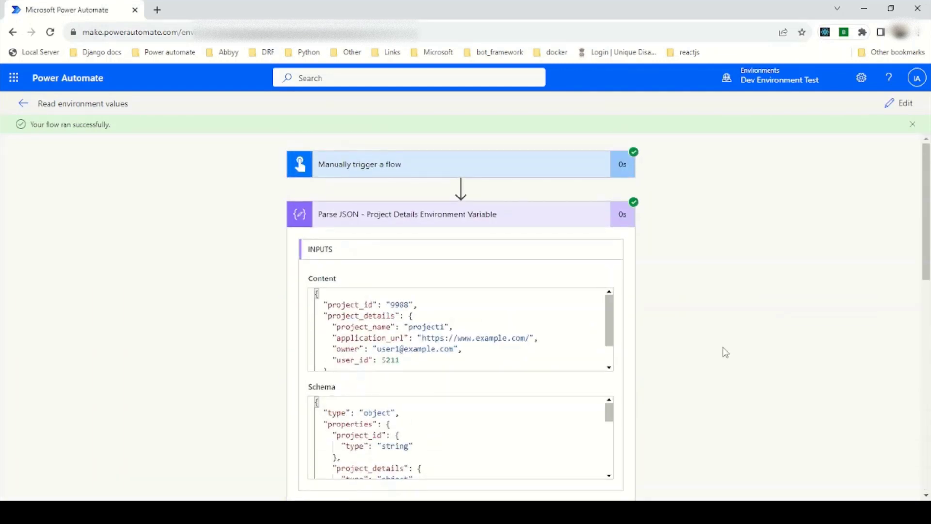